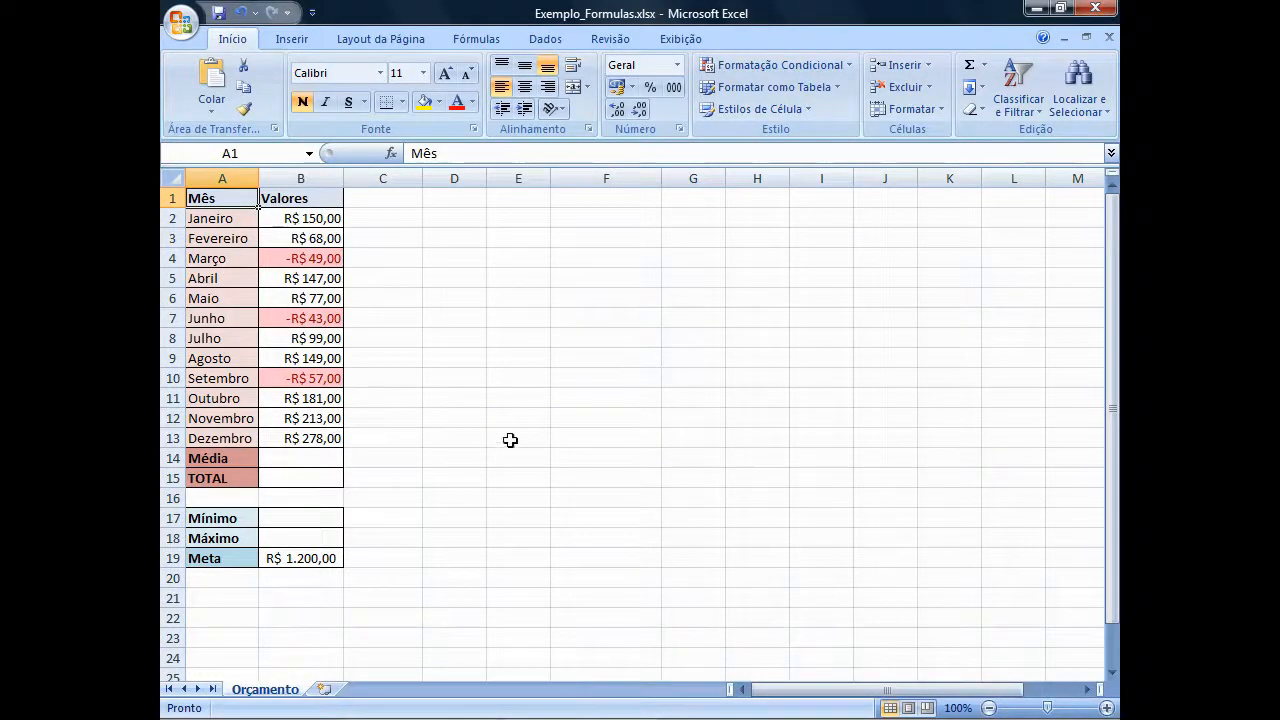
Step: Enter the formula =B2 in the Média value cell B14 to reference January's value
{"action": "left_click", "coordinate": [330, 459]}
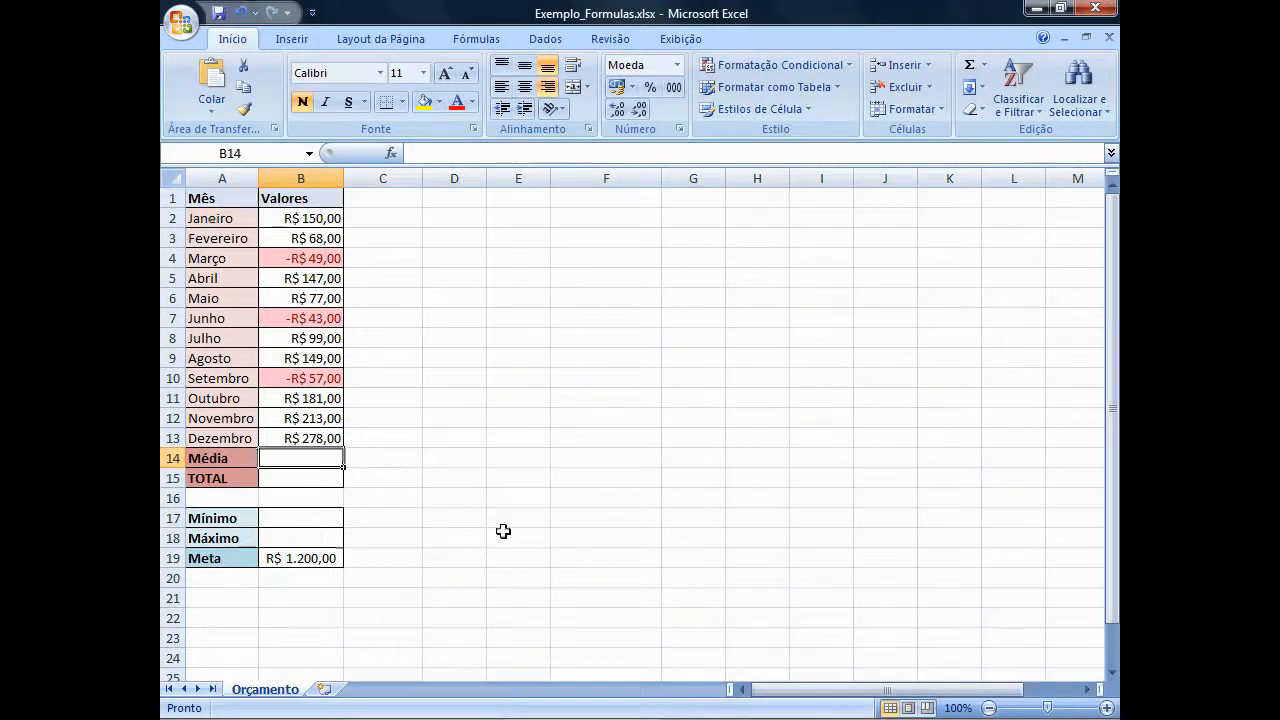
{"action": "type", "text": "="}
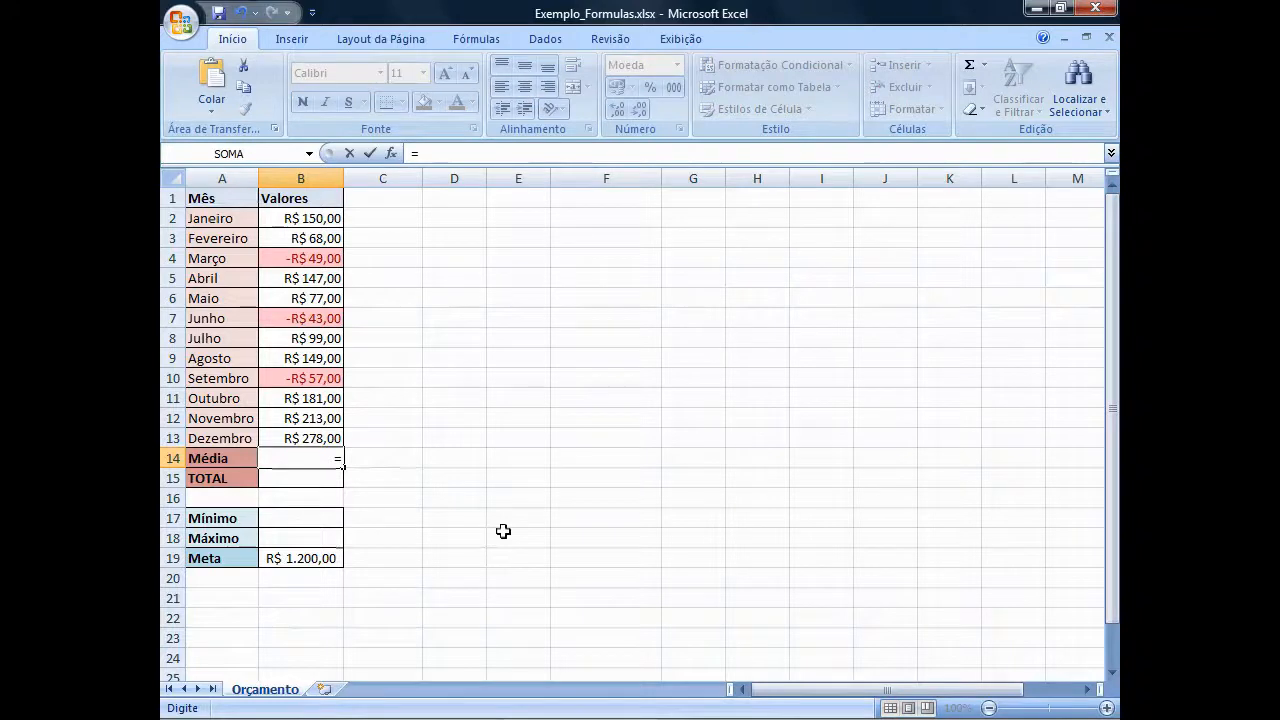
{"action": "type", "text": "B2"}
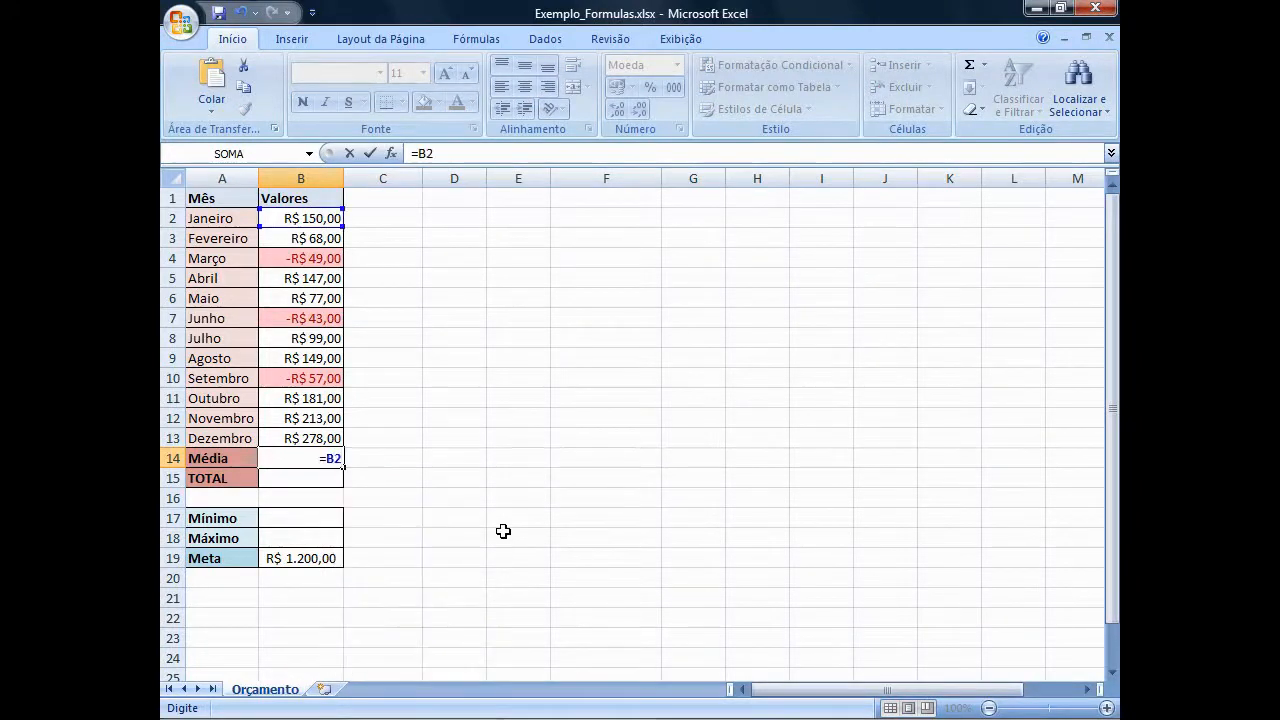
{"action": "key", "text": "Return"}
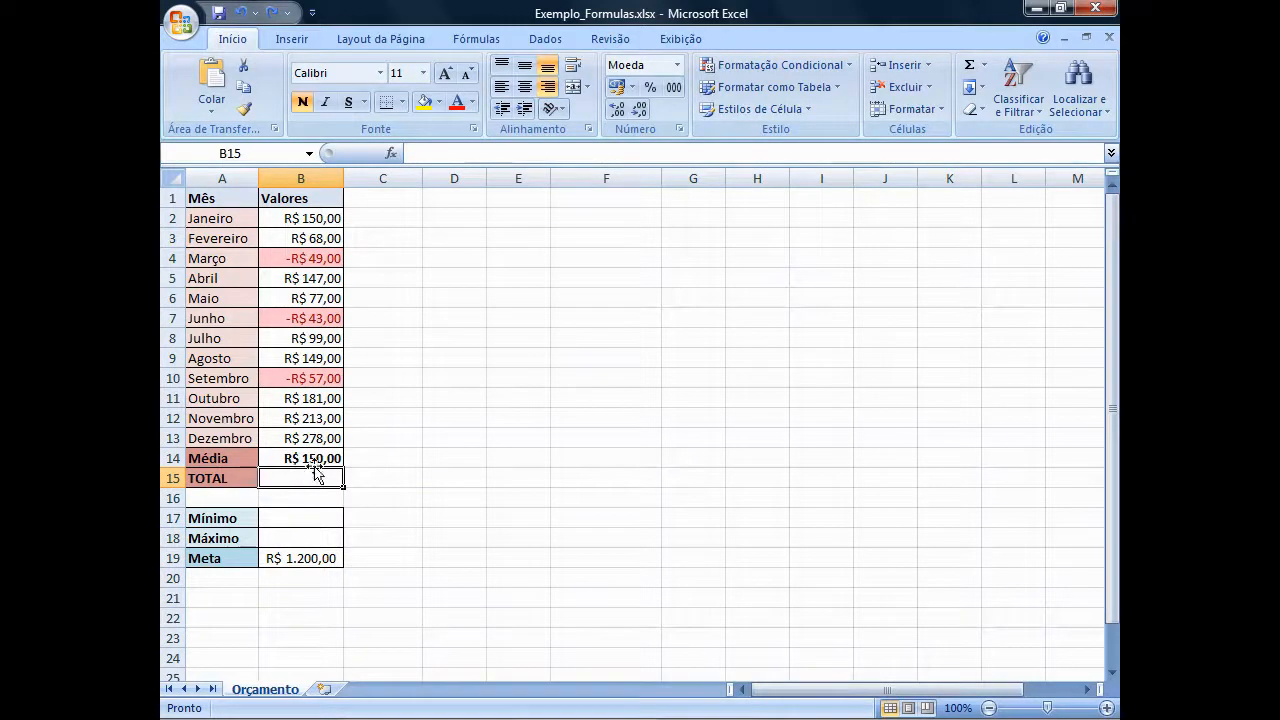
Step: Clear the Média cell B14 and enter the formula =B2+B3 to add January's and February's values
{"action": "left_click", "coordinate": [312, 458]}
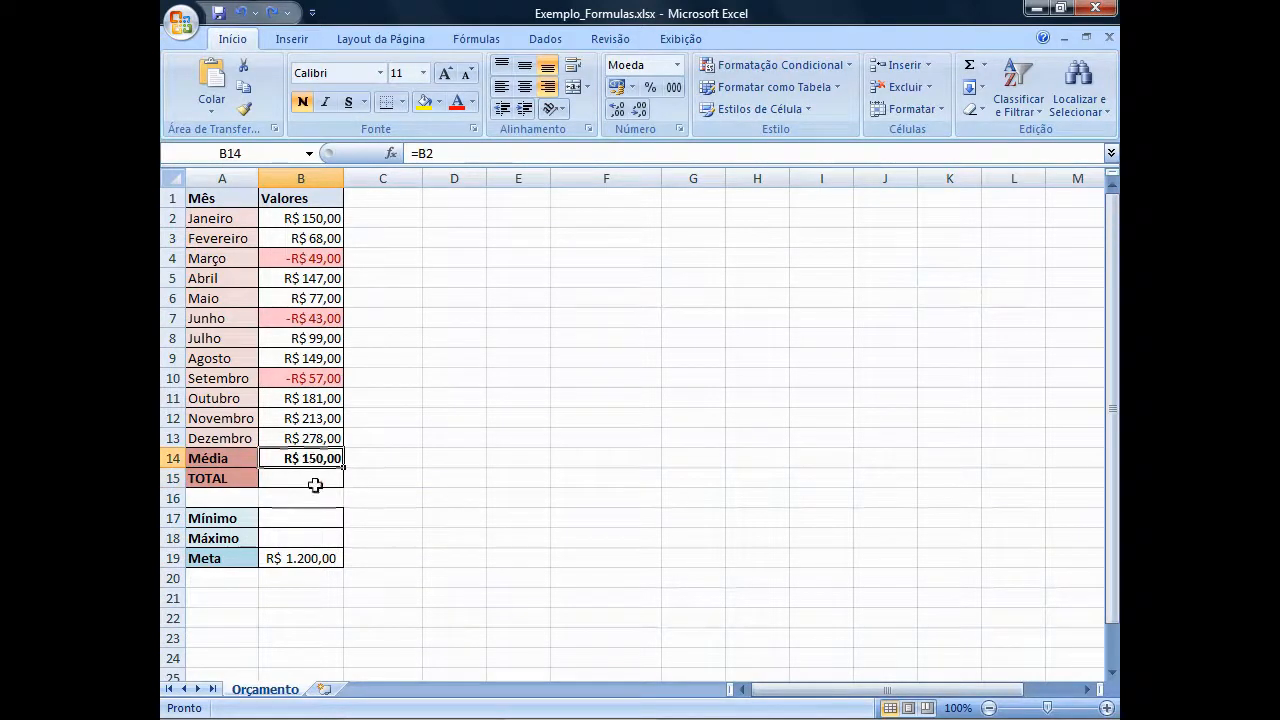
{"action": "key", "text": "Delete"}
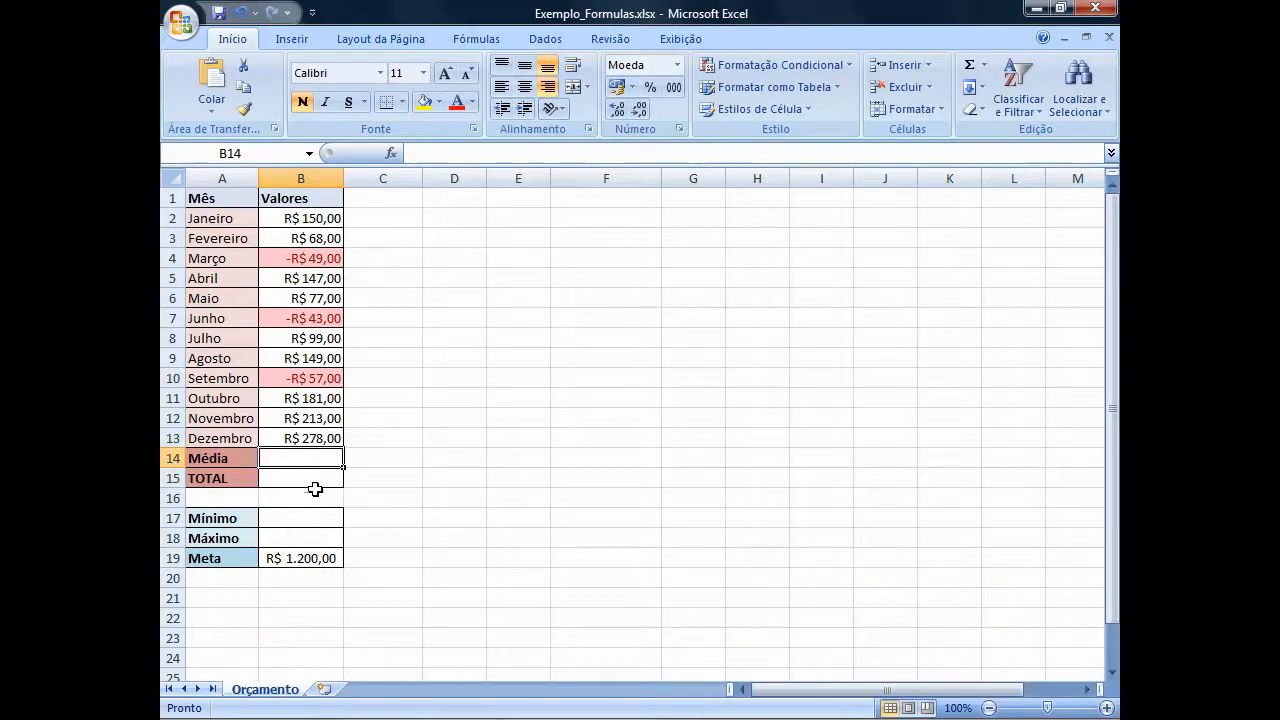
{"action": "type", "text": "=B"}
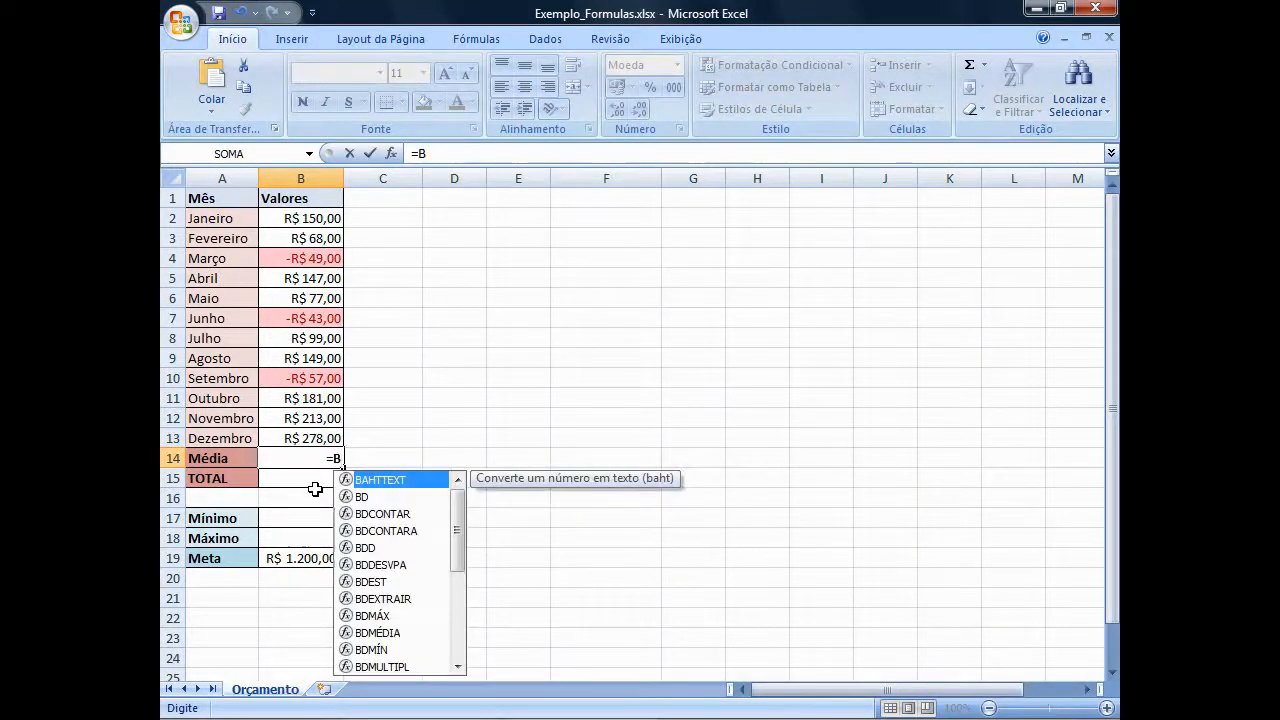
{"action": "type", "text": "2+B3"}
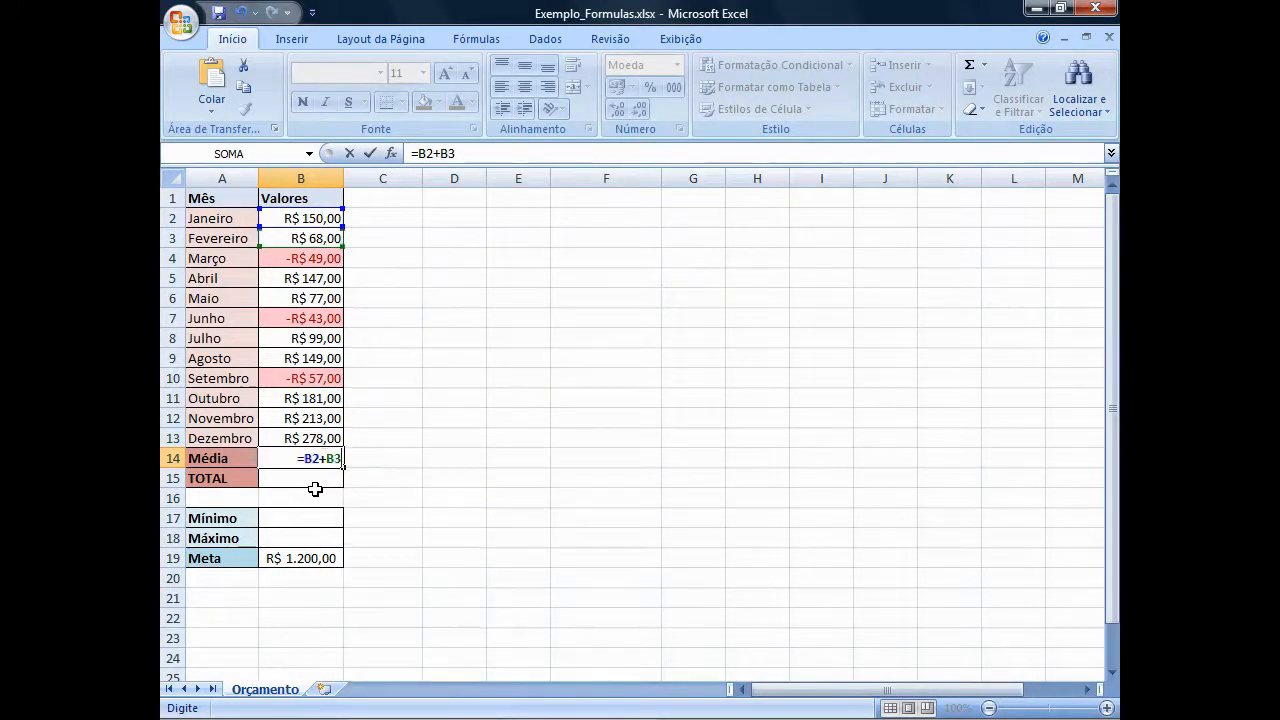
{"action": "key", "text": "Return"}
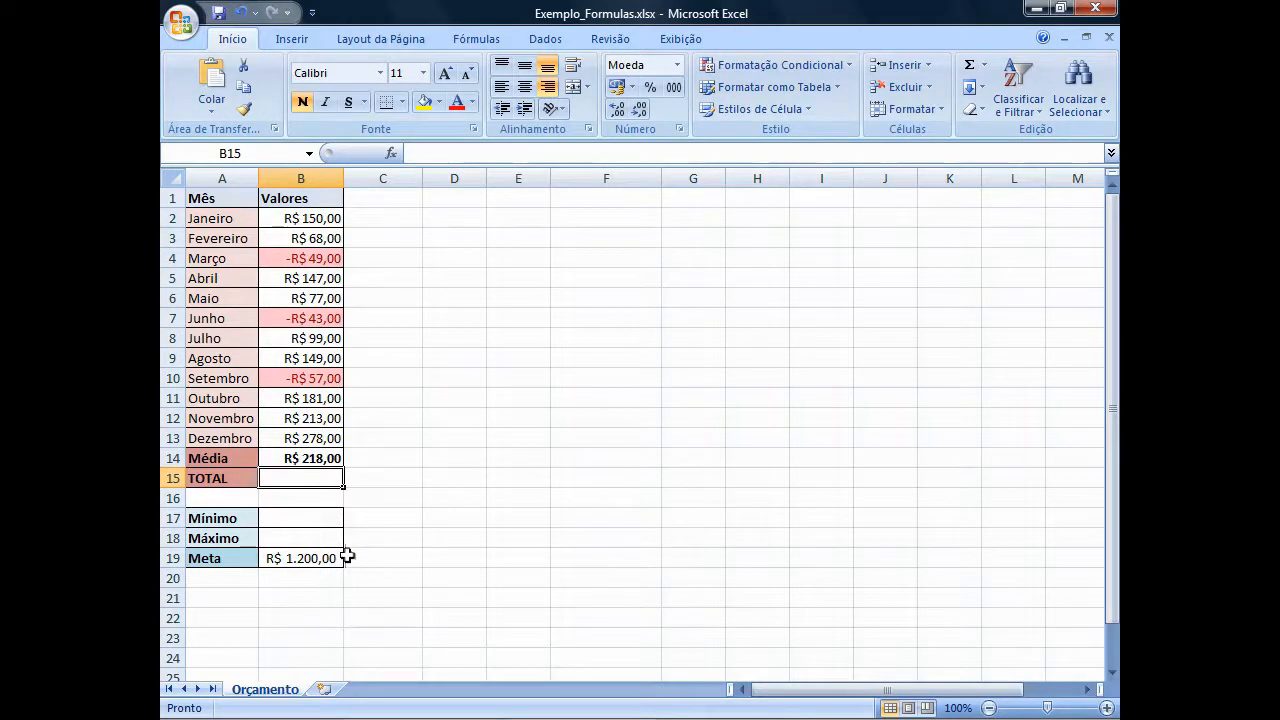
Step: Total the January to December values in the TOTAL cell B15 with =SOMA(B2:B13)
{"action": "type", "text": "=SOMA"}
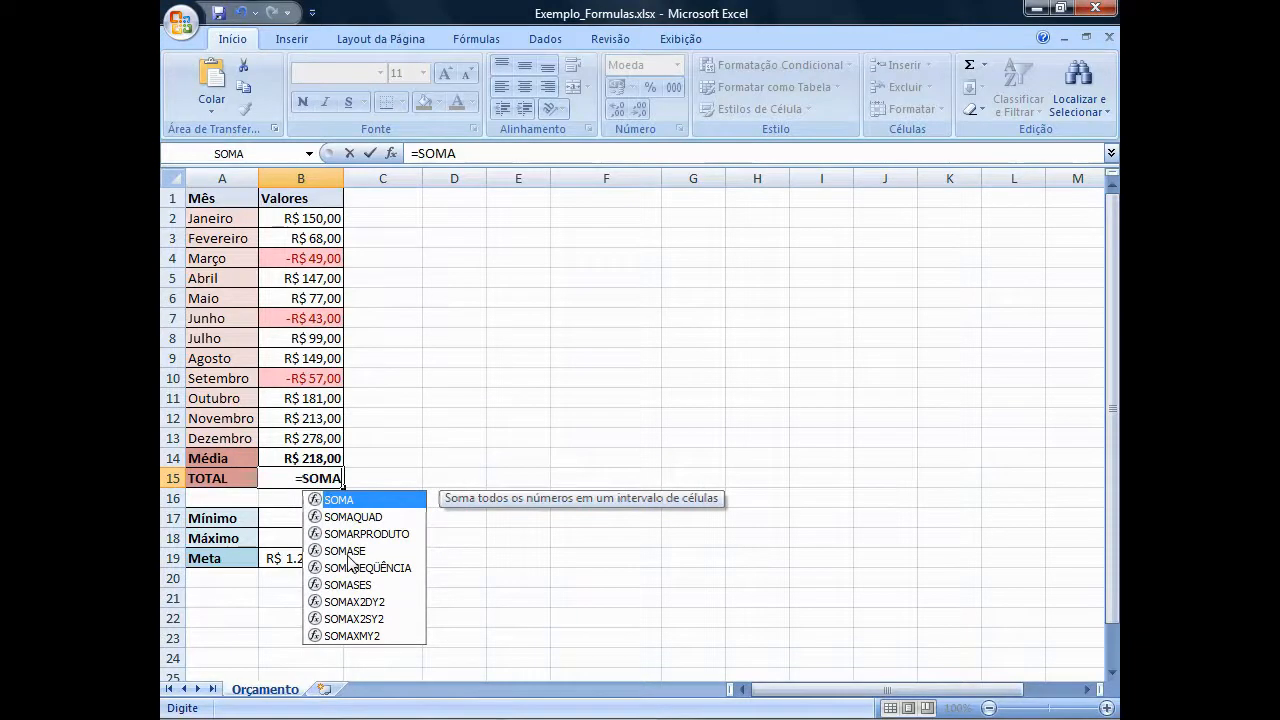
{"action": "type", "text": "("}
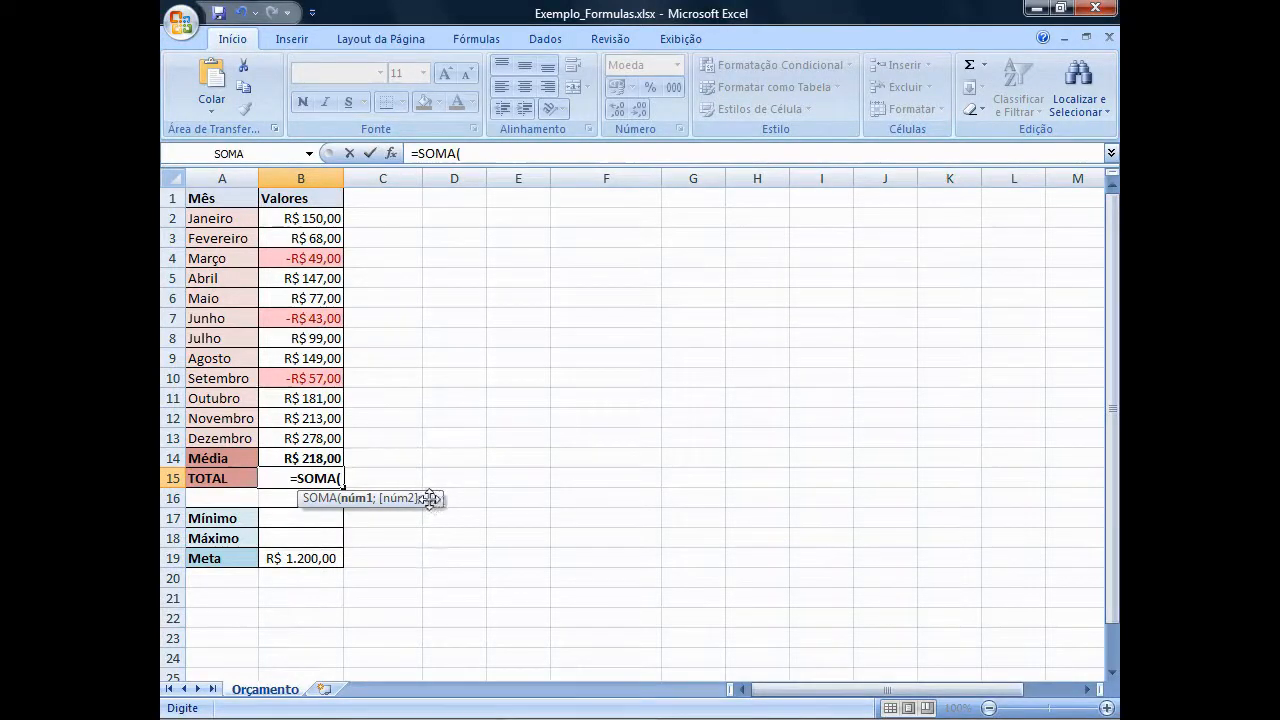
{"action": "left_click", "coordinate": [337, 221]}
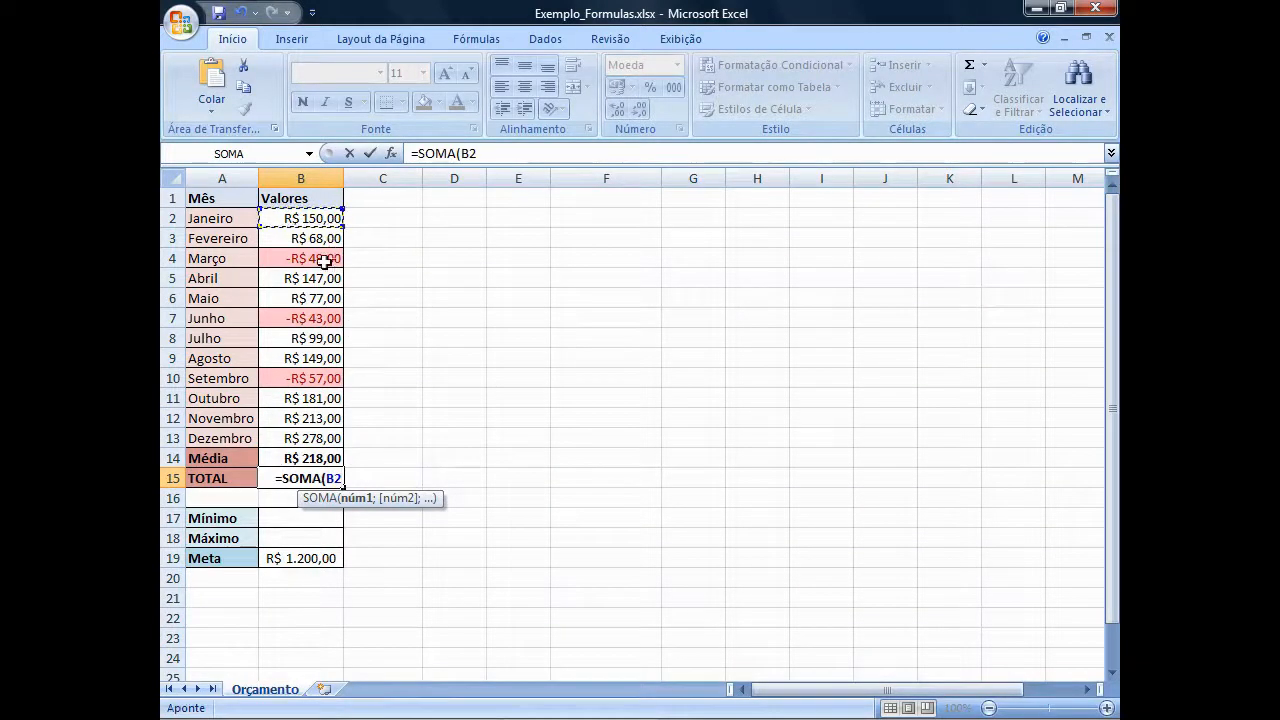
{"action": "left_click_drag", "start_coordinate": [318, 445], "coordinate": [318, 442]}
{"action": "key", "text": "Return"}
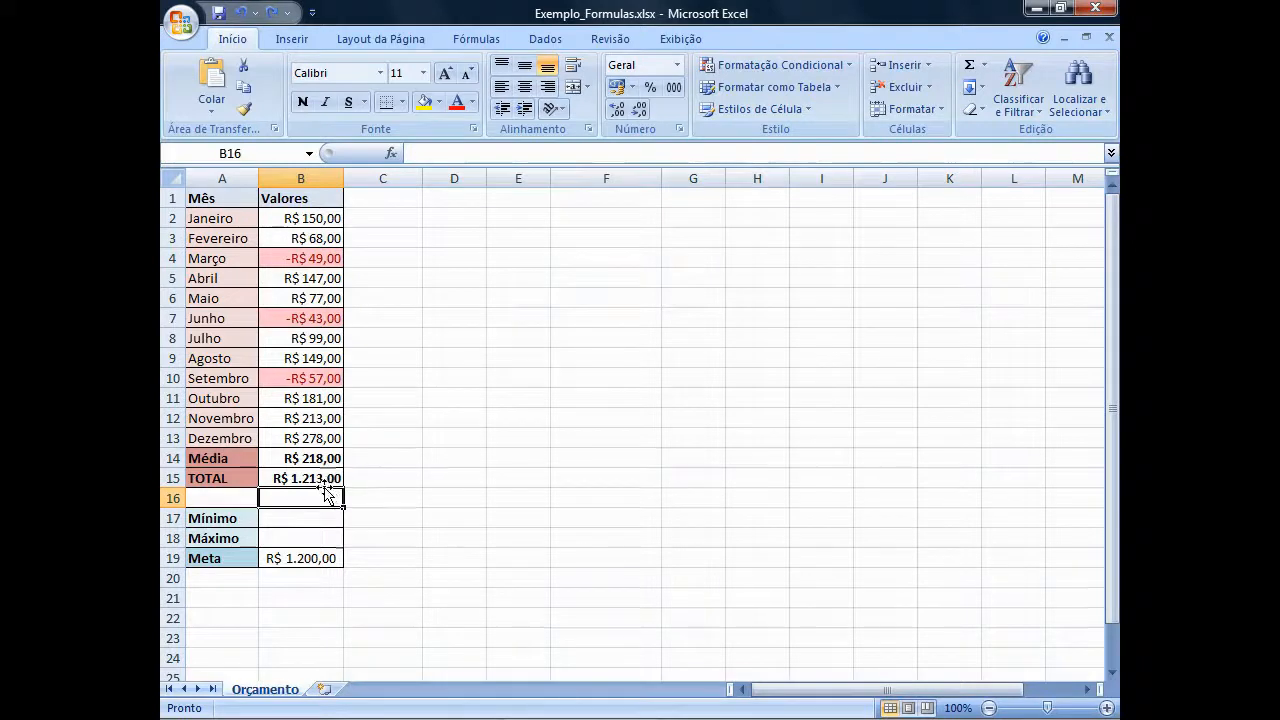
Step: Replace the TOTAL formula in B15 with =SOMA(B2:B13;15), giving 15 as a second argument
{"action": "left_click", "coordinate": [321, 478]}
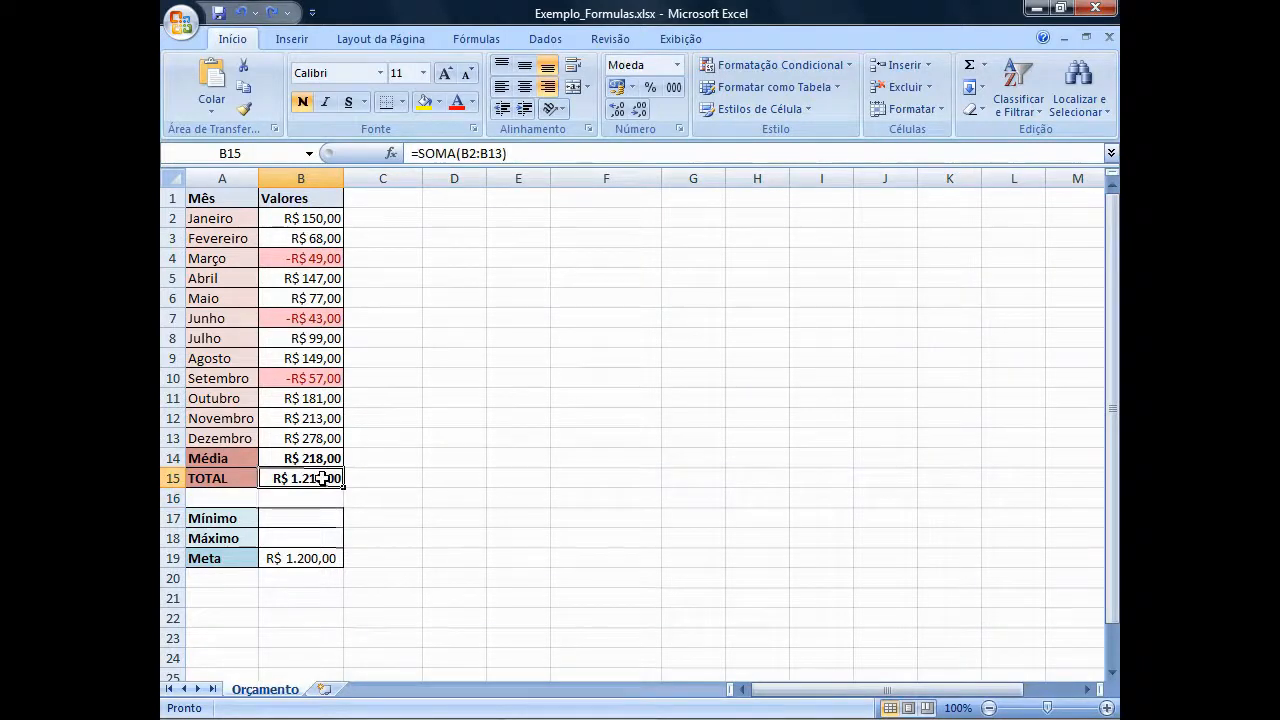
{"action": "type", "text": "=SOMA"}
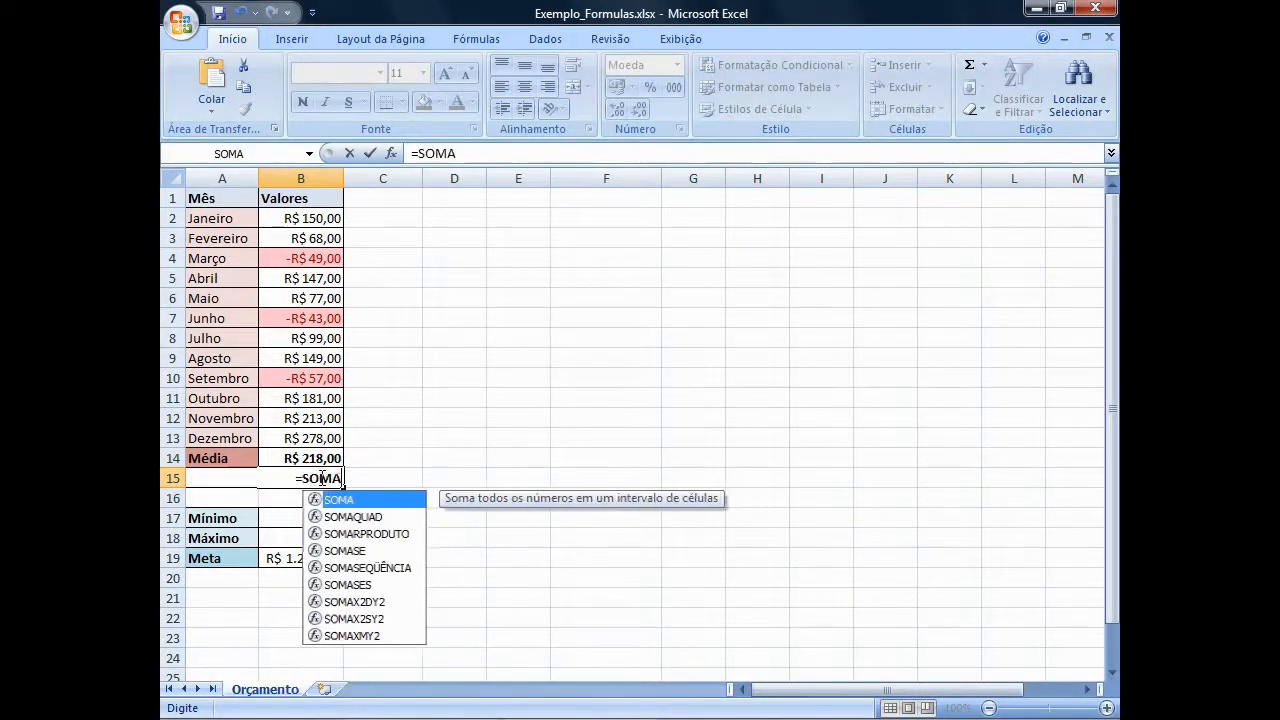
{"action": "type", "text": "("}
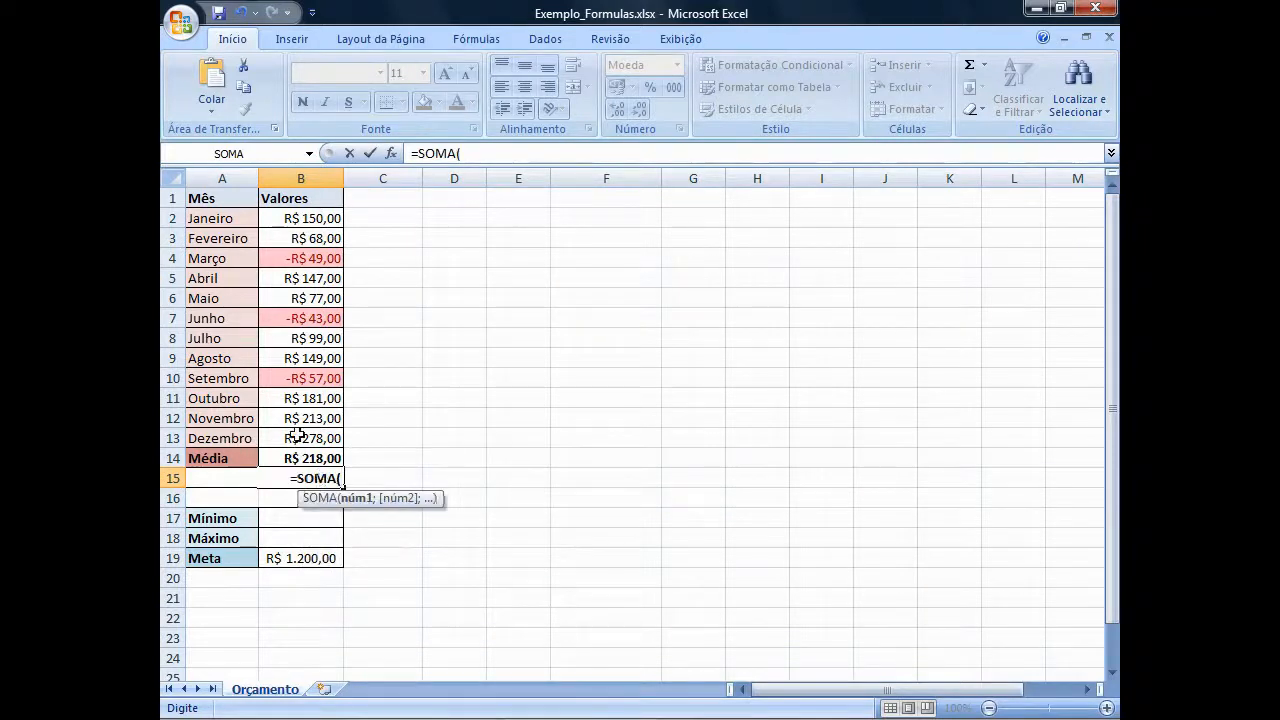
{"action": "left_click", "coordinate": [320, 216]}
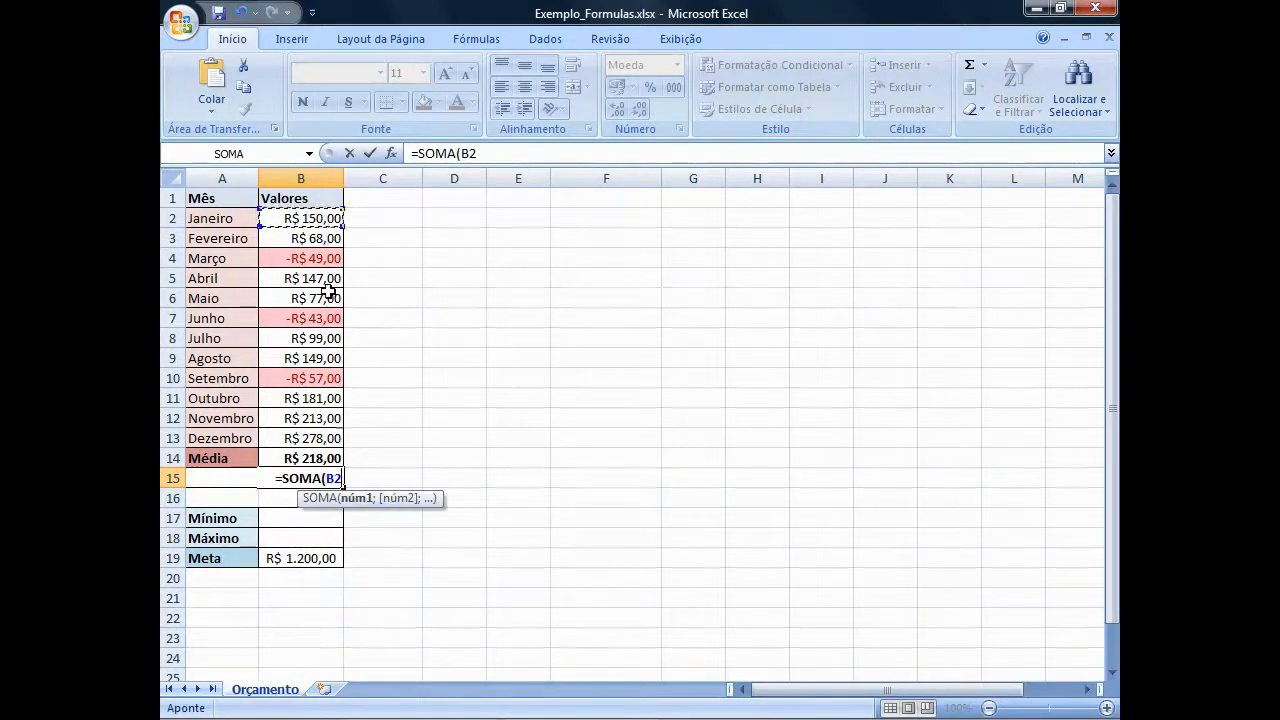
{"action": "left_click_drag", "start_coordinate": [320, 425], "coordinate": [320, 440]}
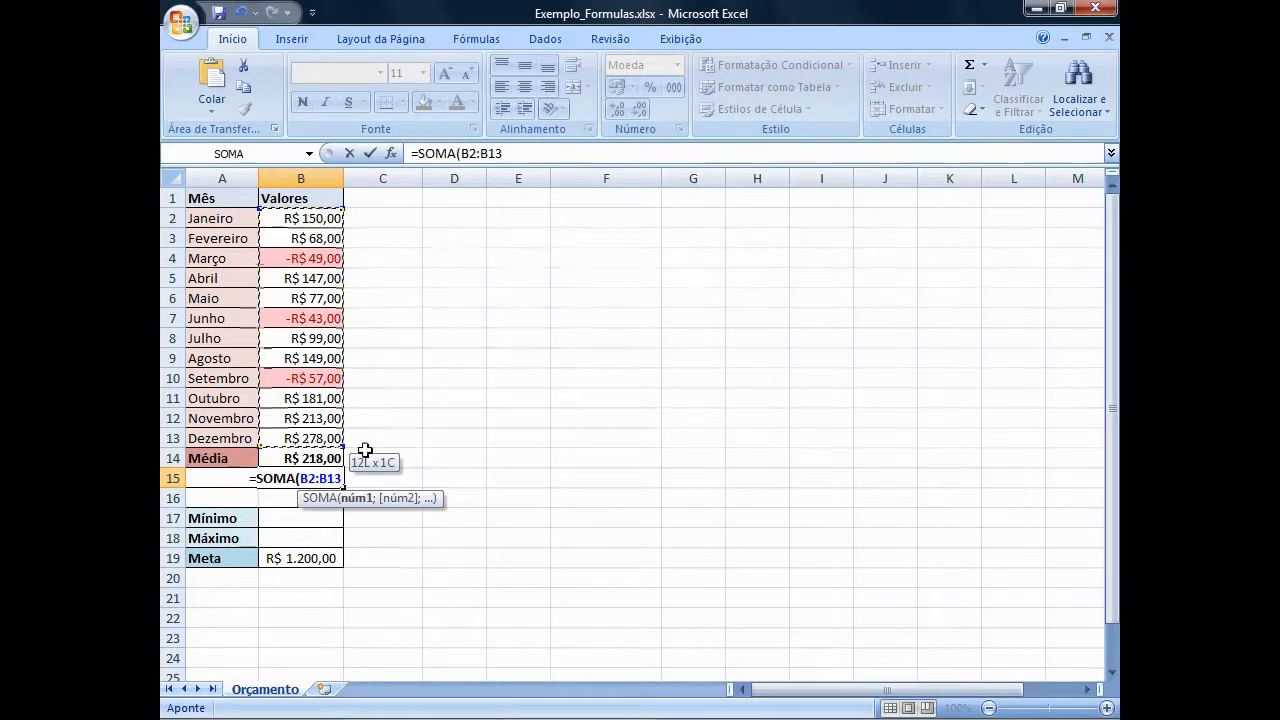
{"action": "type", "text": ";"}
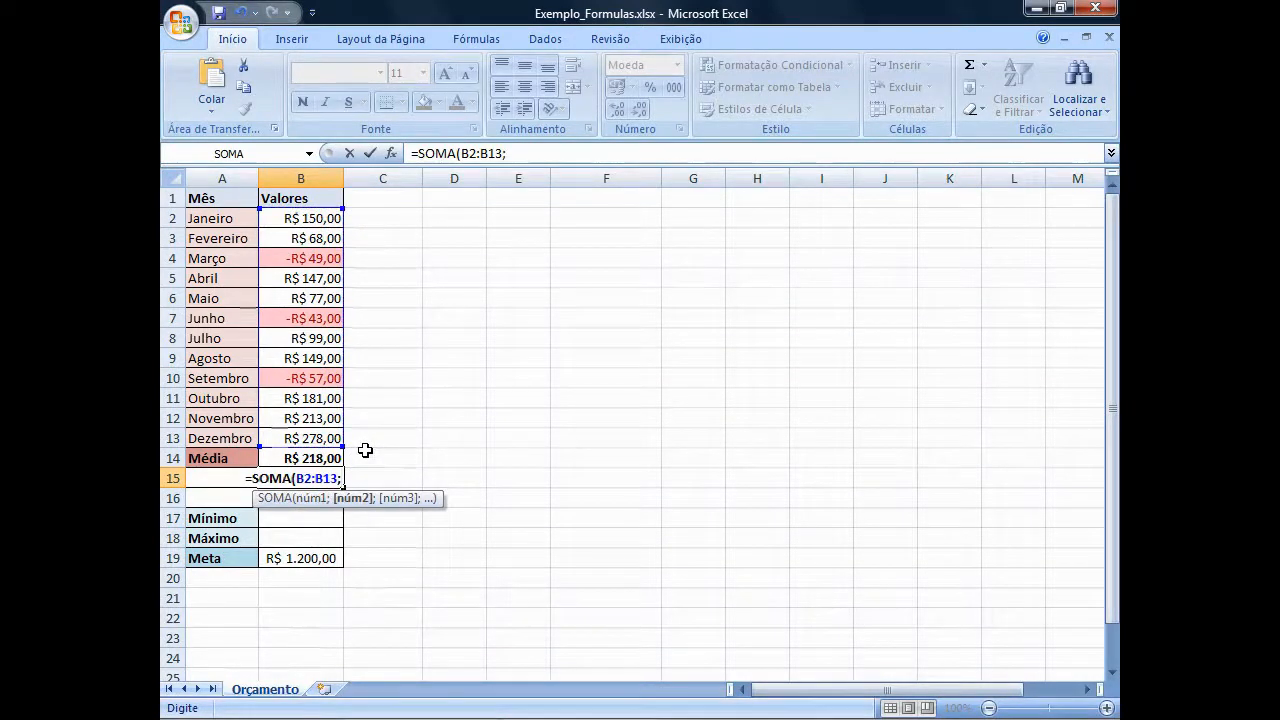
{"action": "type", "text": "15"}
{"action": "key", "text": "Return"}
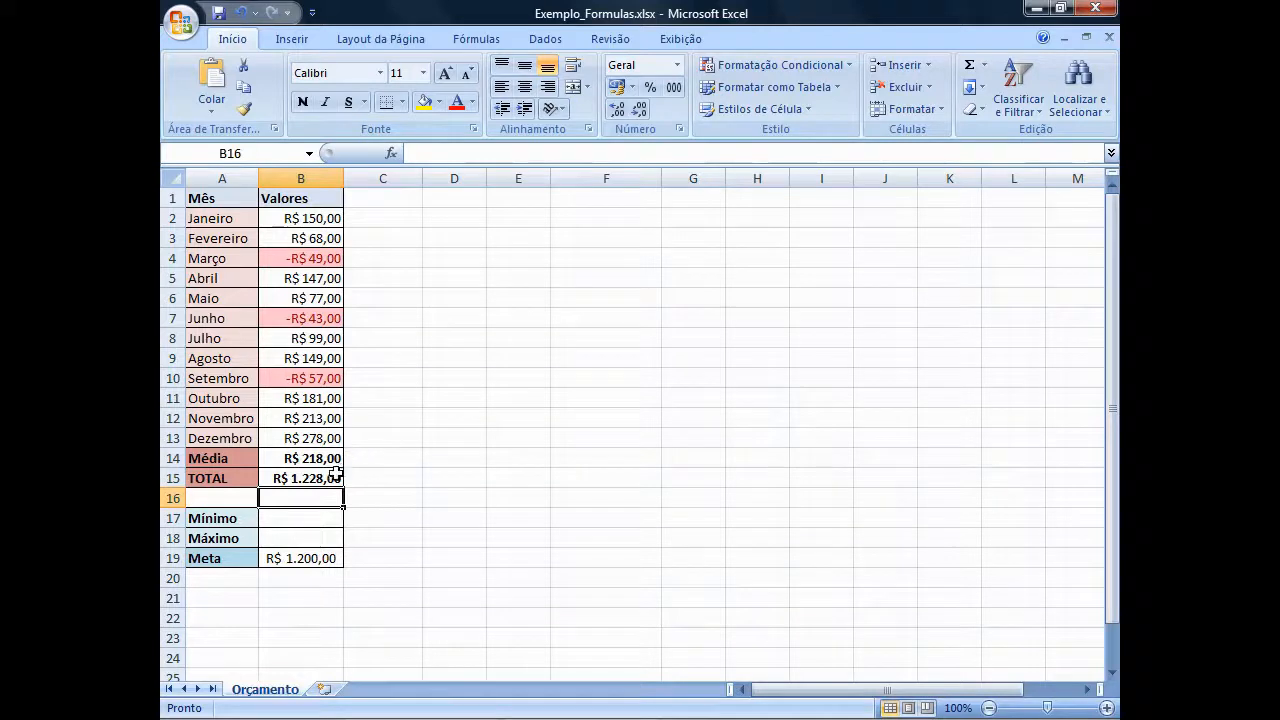
Step: Rewrite the TOTAL formula in B15 as =SOMA(B2:B13)+15, adding 15 outside the function
{"action": "left_click", "coordinate": [337, 478]}
{"action": "type", "text": "="}
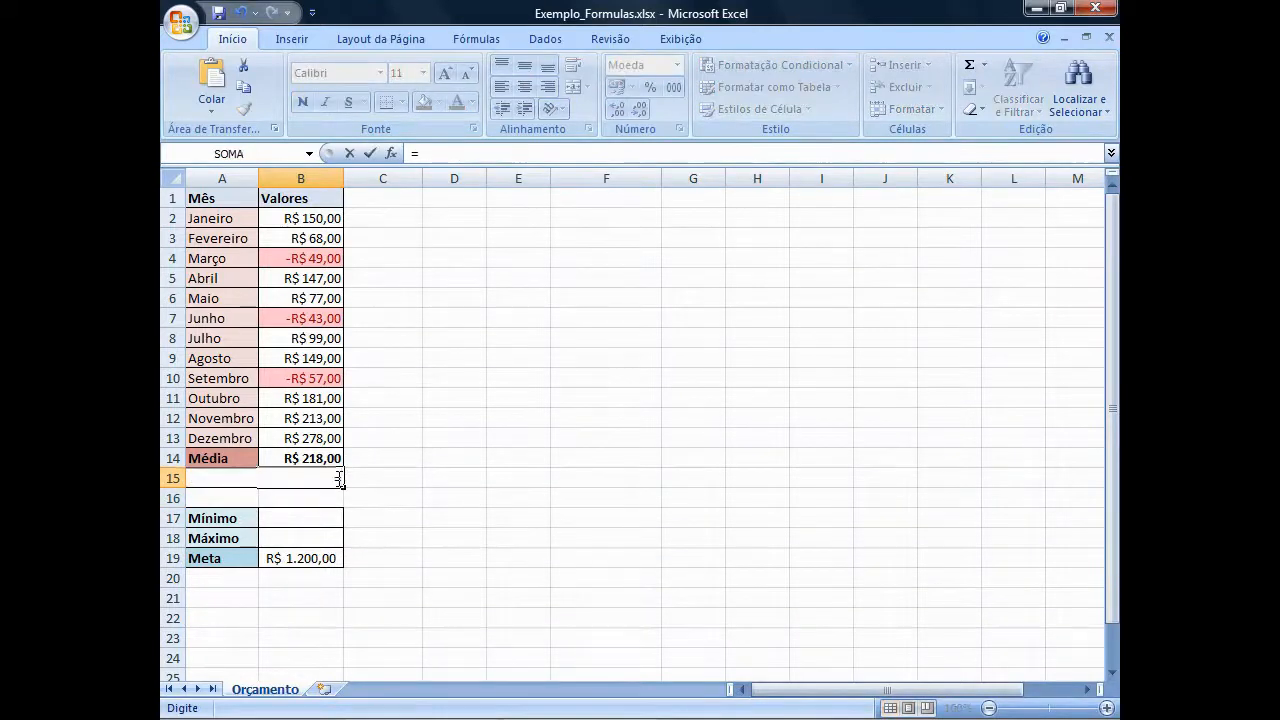
{"action": "type", "text": "SOM"}
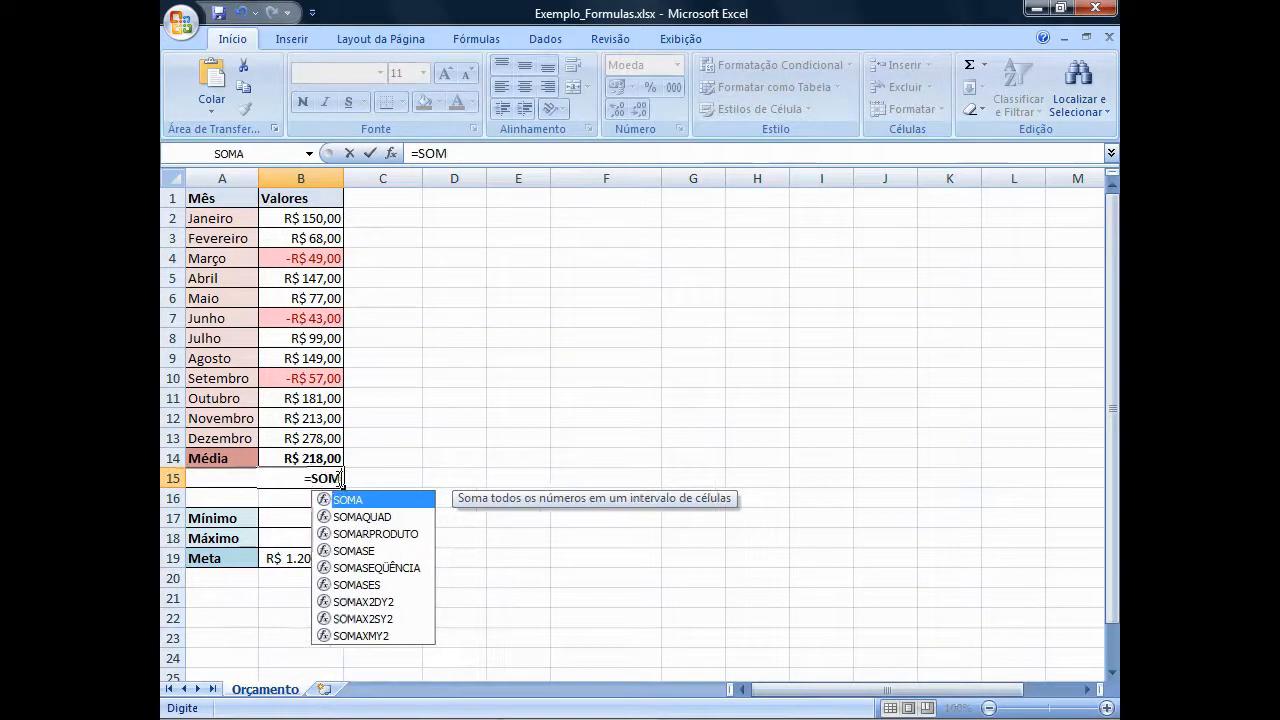
{"action": "type", "text": "A("}
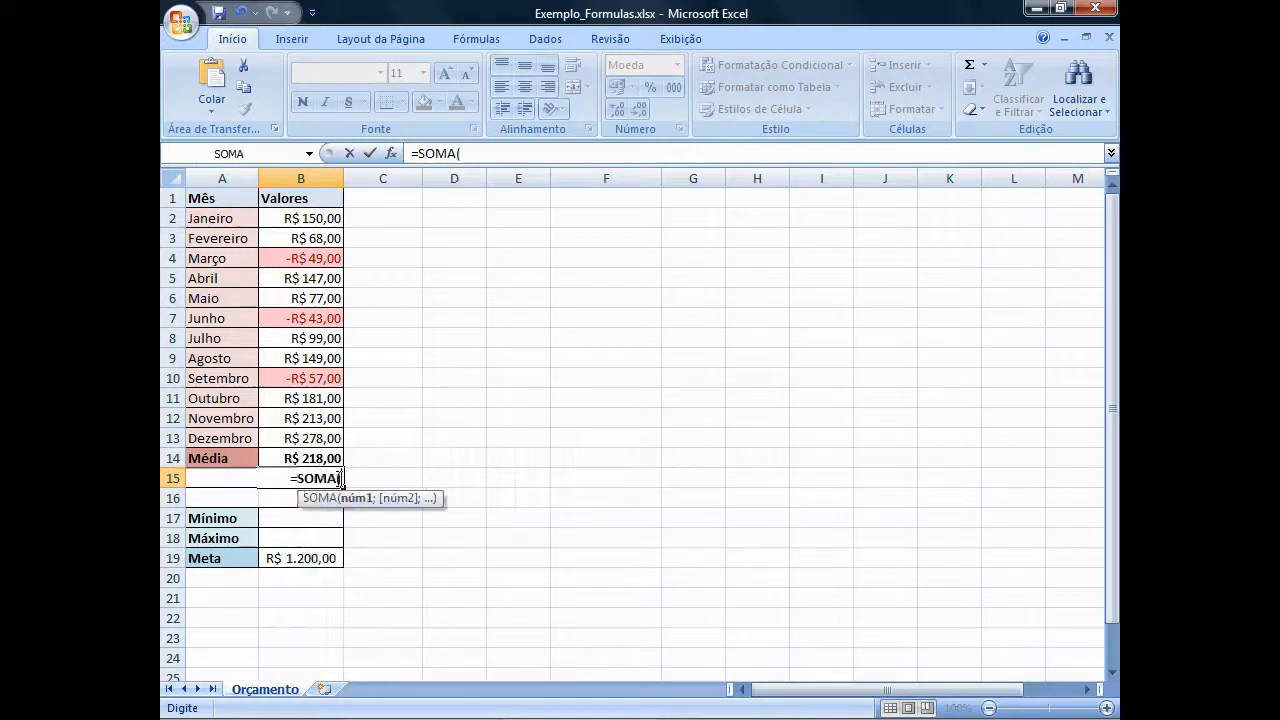
{"action": "left_click", "coordinate": [323, 218]}
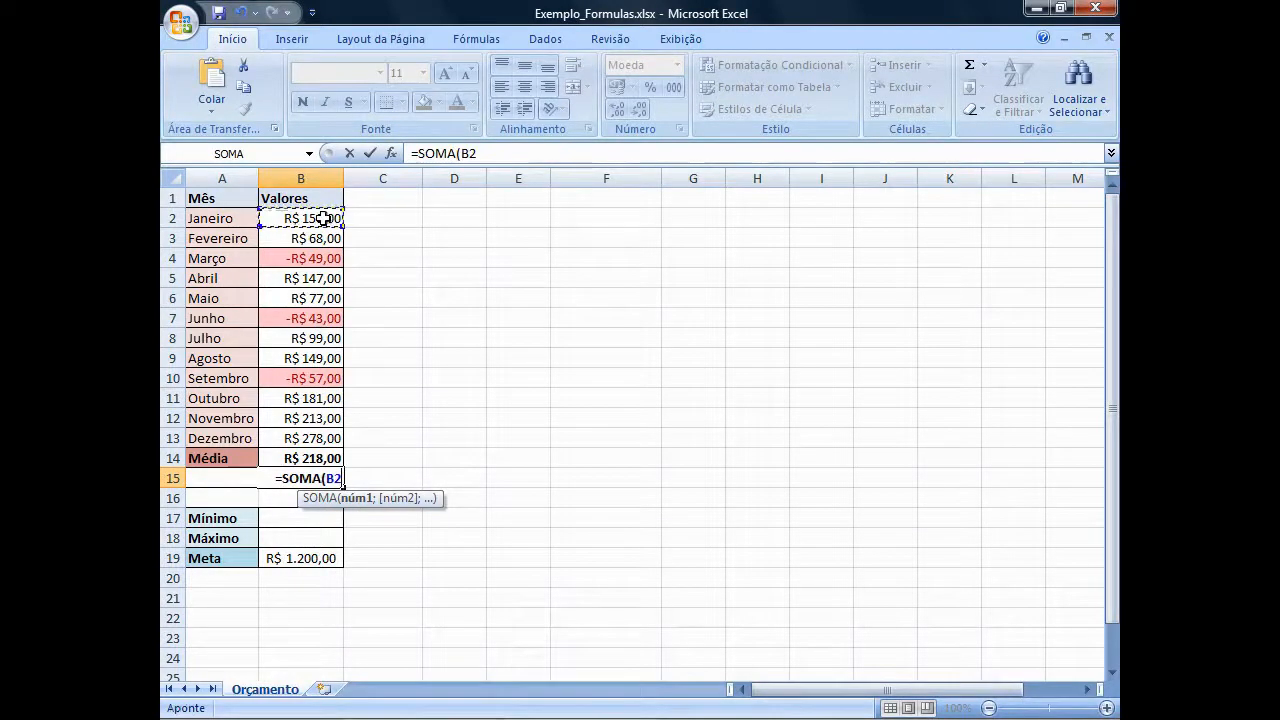
{"action": "left_click", "coordinate": [315, 440], "text": "shift"}
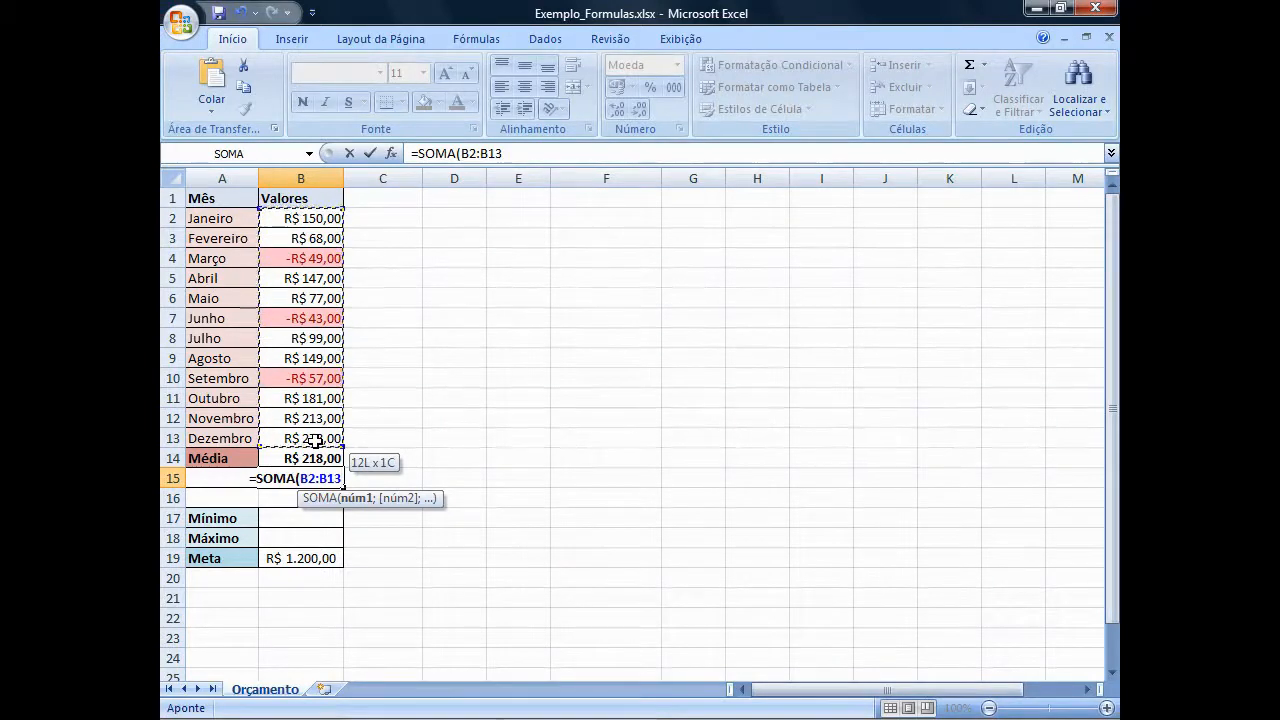
{"action": "type", "text": ")+15"}
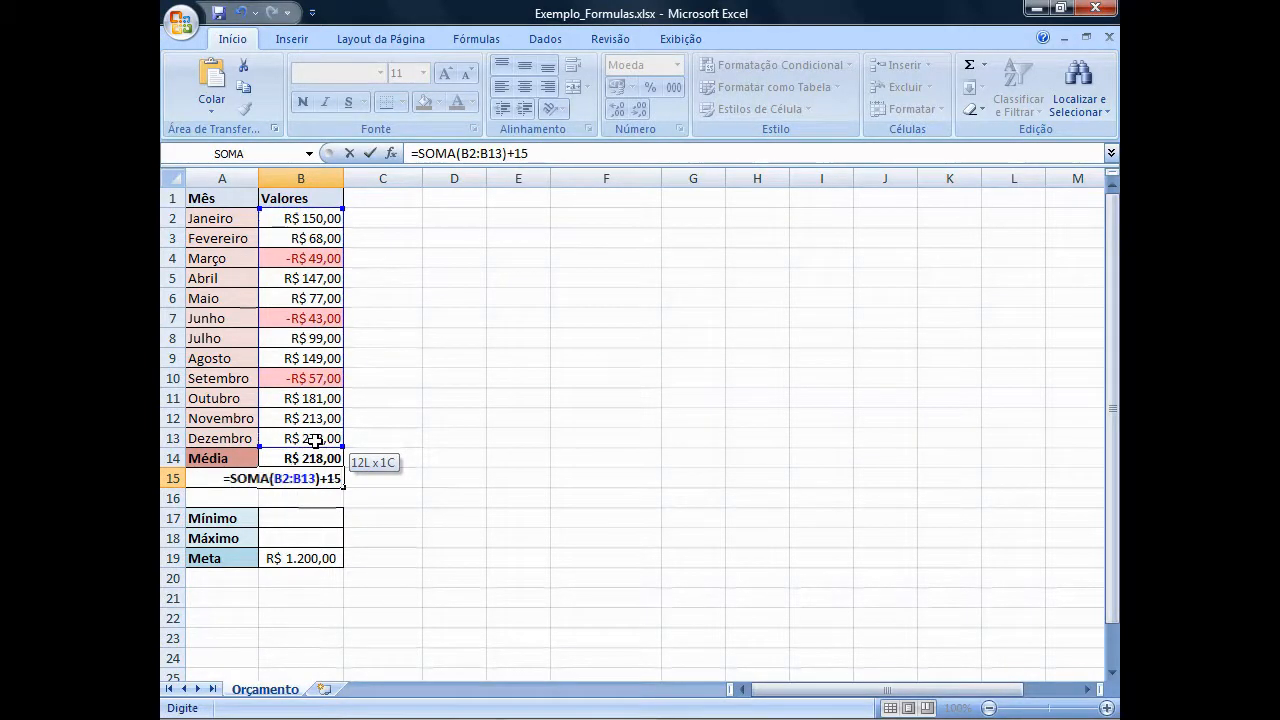
{"action": "key", "text": "Return"}
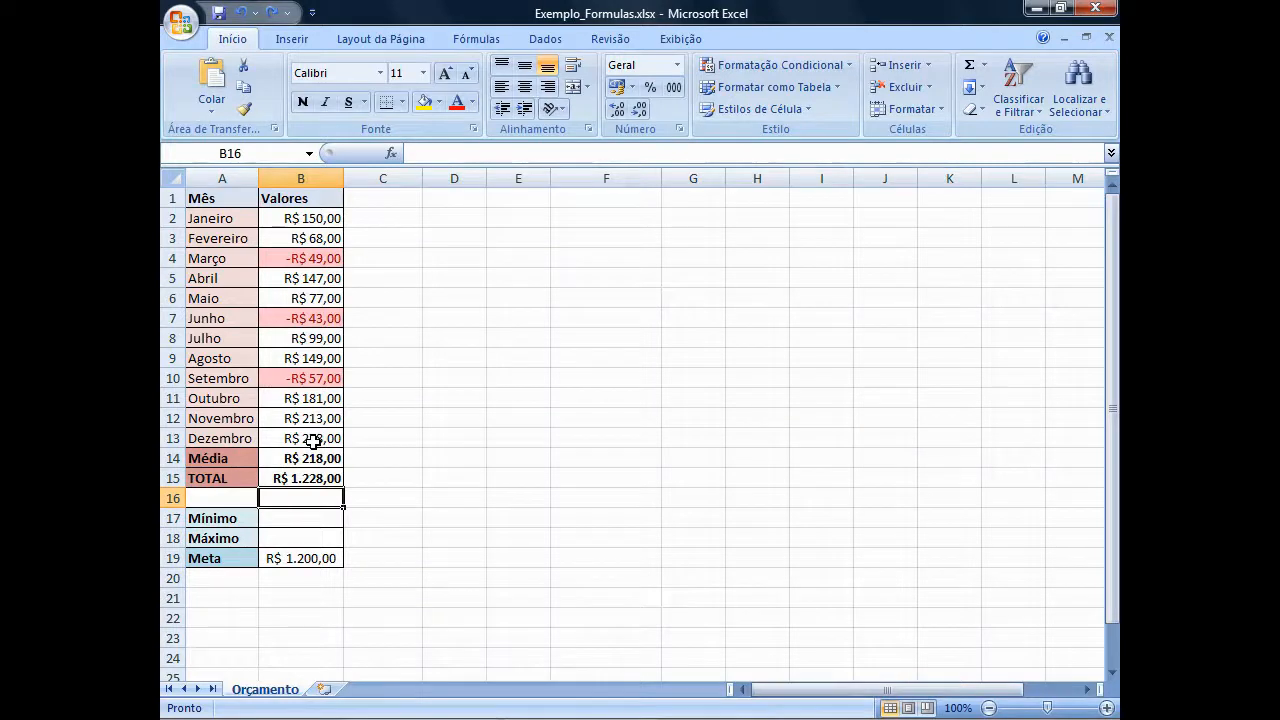
Step: Replace the formula in the Média cell B14 with =MÉDIA(B2:B13) to average the January to December values
{"action": "left_click", "coordinate": [313, 458]}
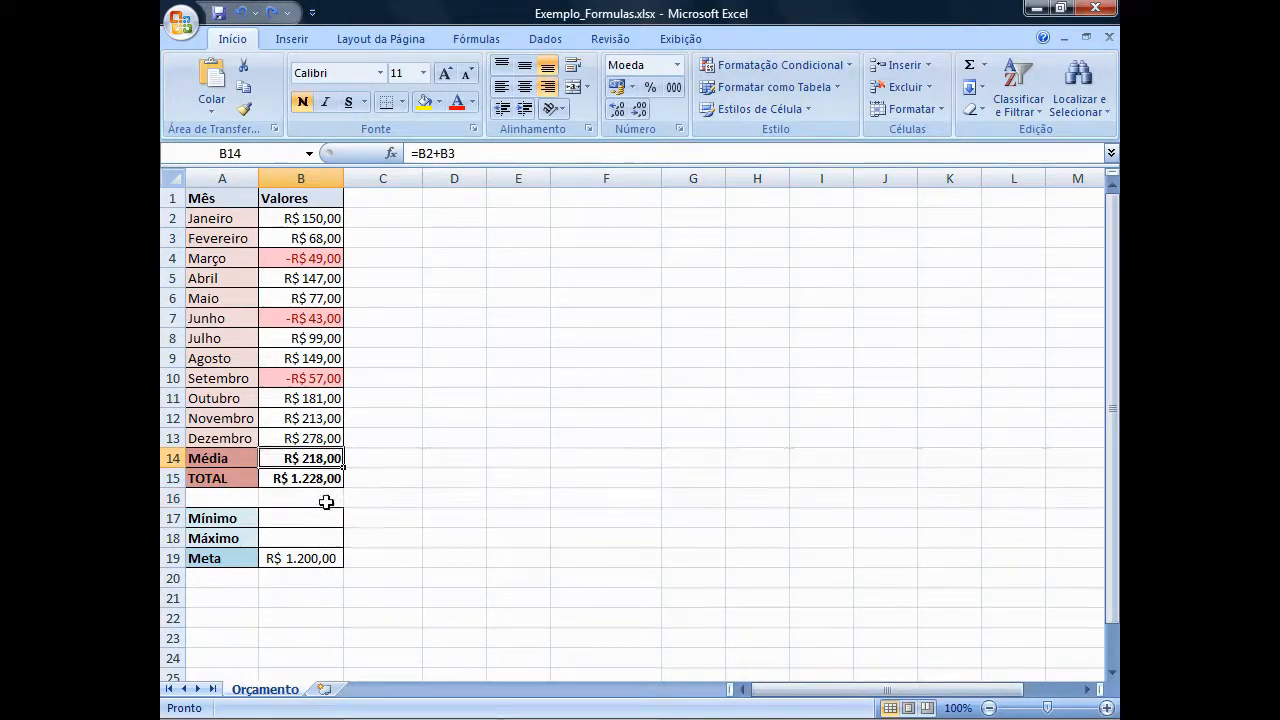
{"action": "type", "text": "="}
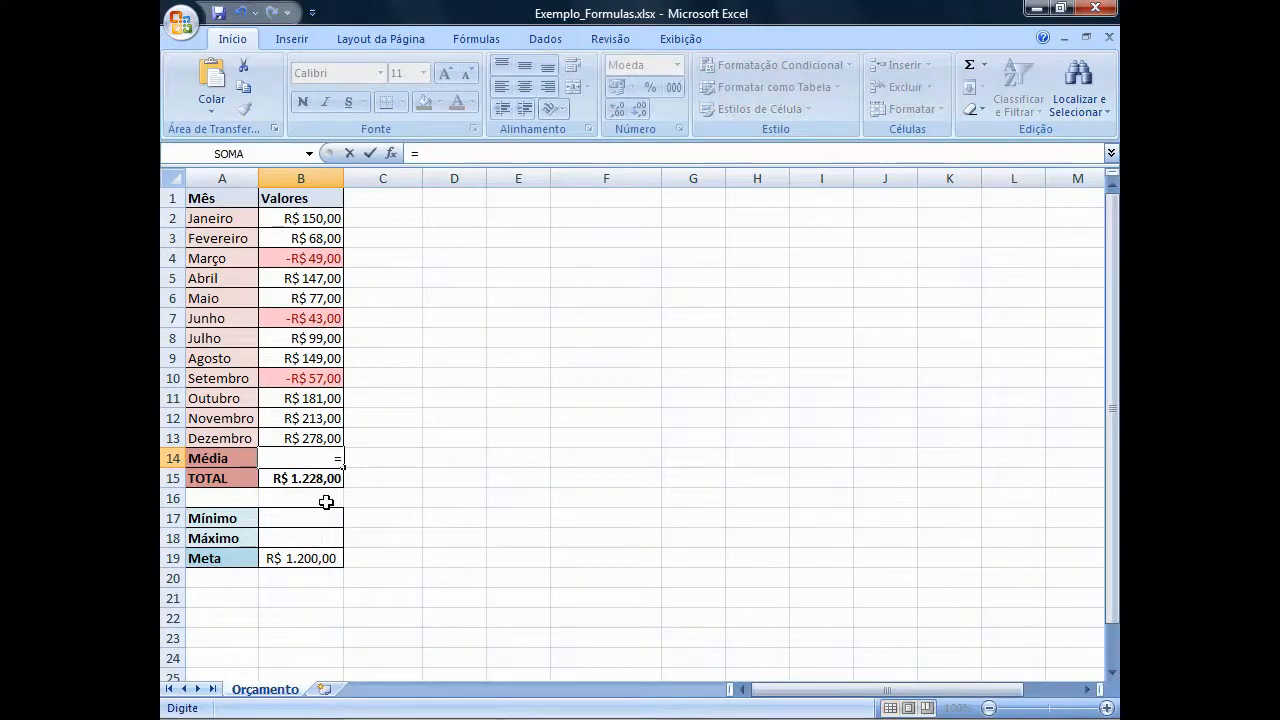
{"action": "type", "text": "MÉD"}
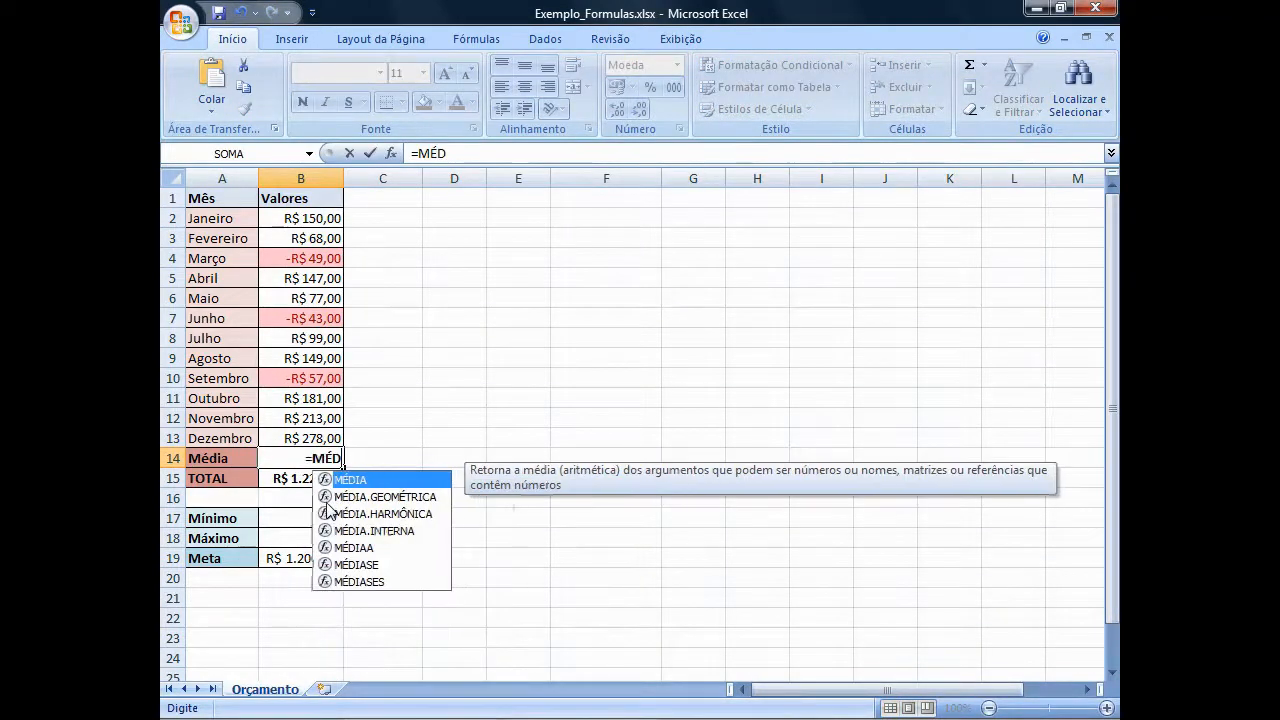
{"action": "type", "text": "IA"}
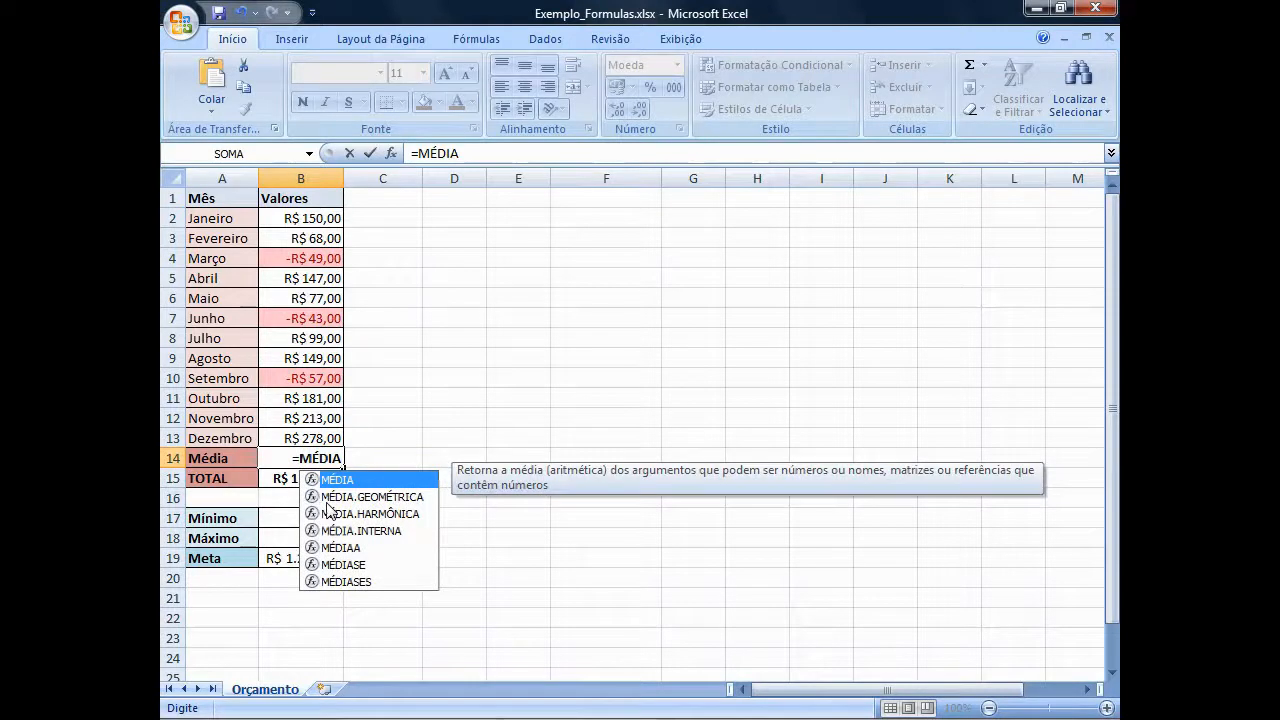
{"action": "type", "text": "("}
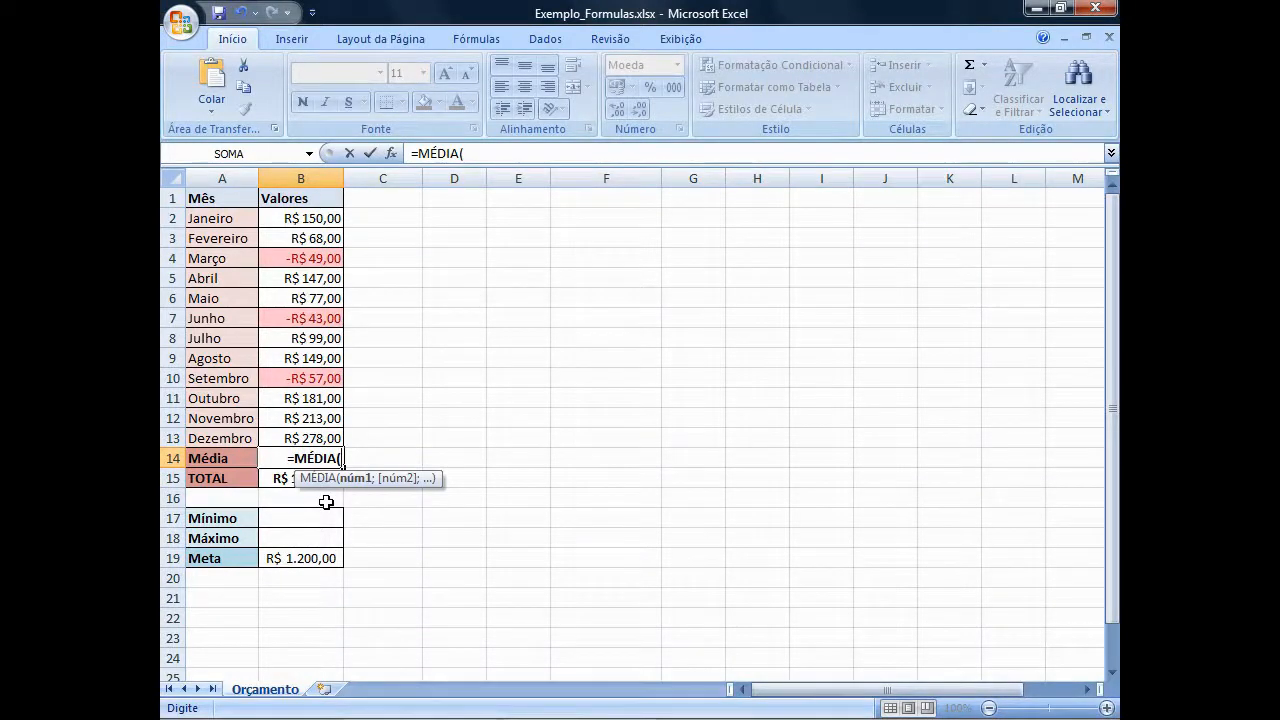
{"action": "left_click", "coordinate": [332, 220]}
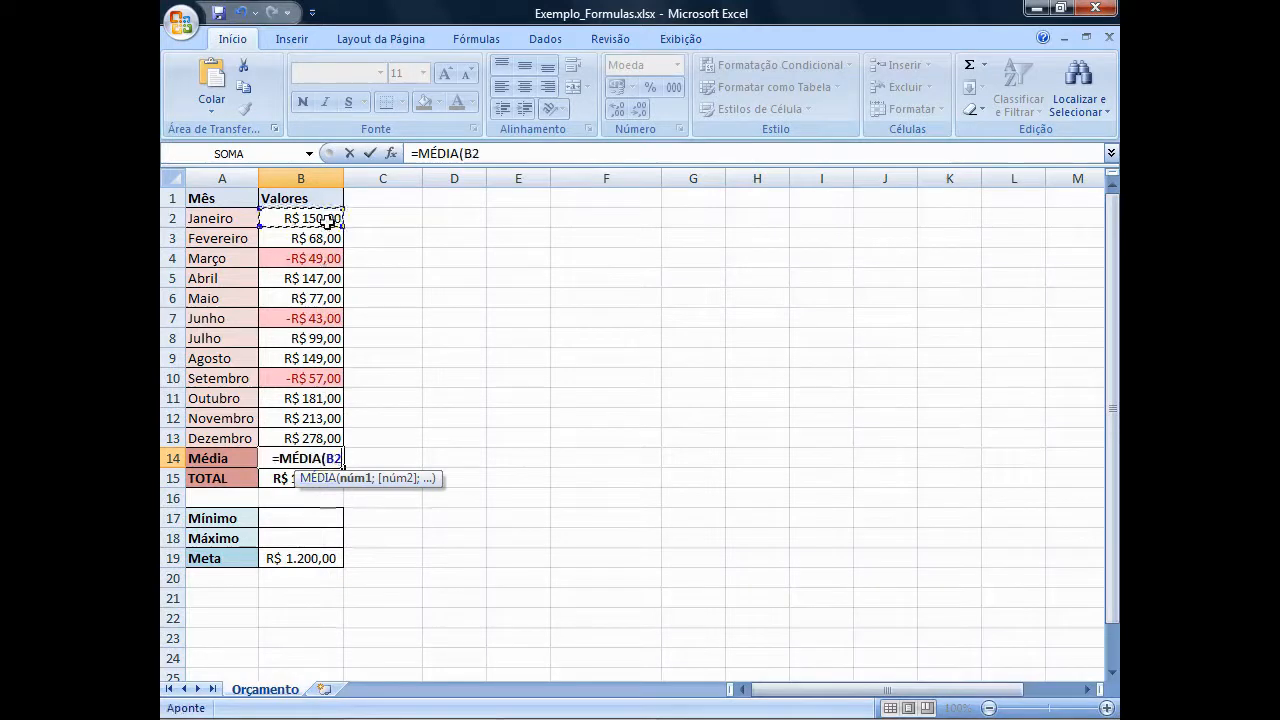
{"action": "left_click", "coordinate": [318, 438], "text": "shift"}
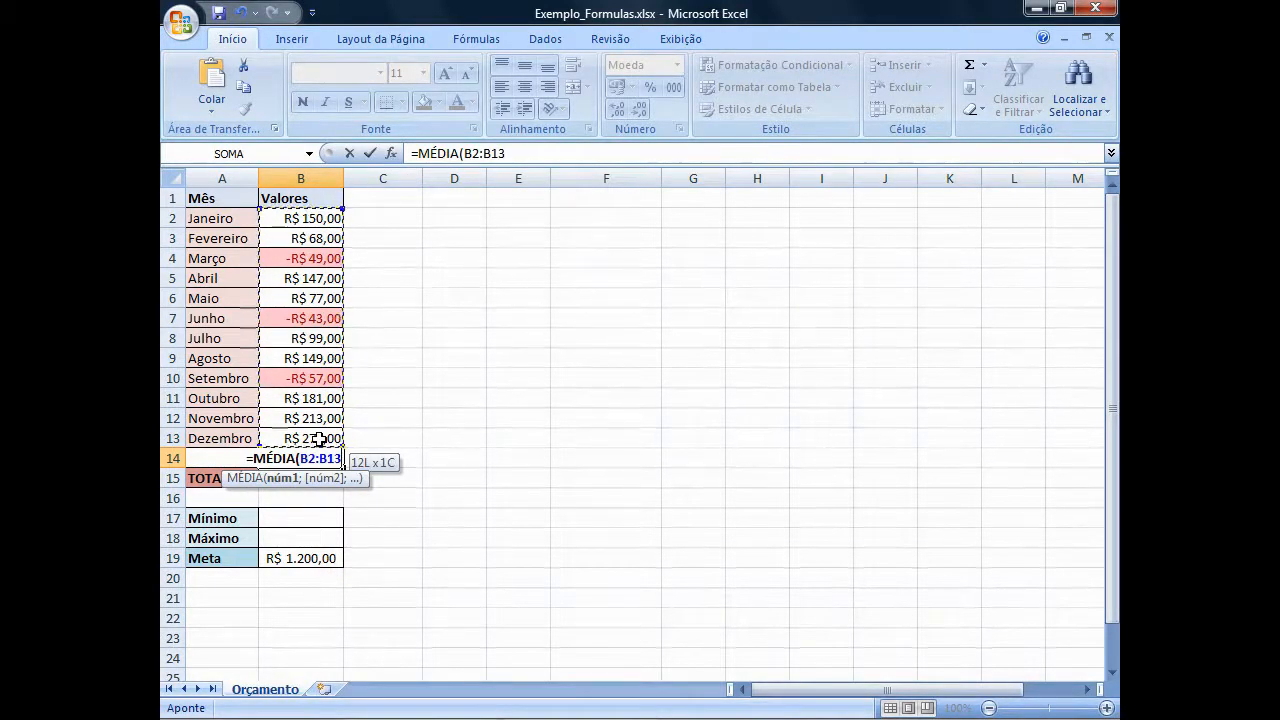
{"action": "key", "text": "Return"}
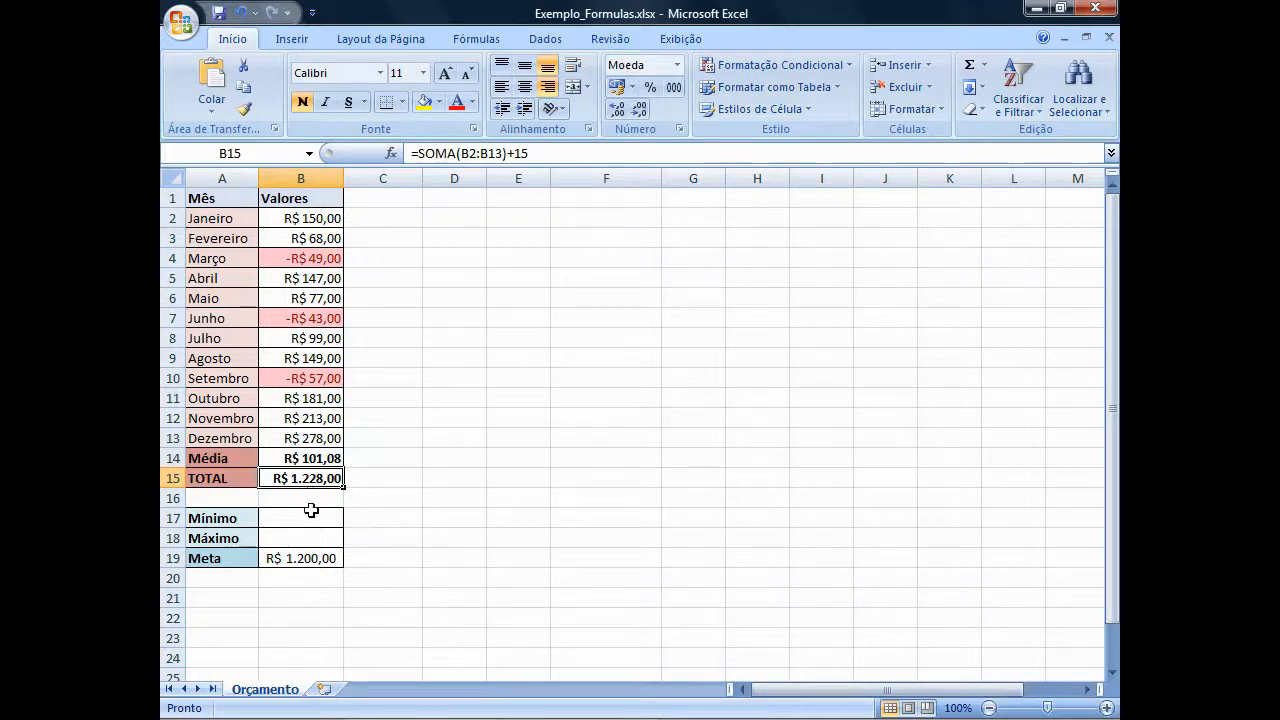
Step: Fill the Mínimo cell B17 with =MÍNIMO(B2:B13) to find the lowest of the January to December values
{"action": "left_click", "coordinate": [311, 519]}
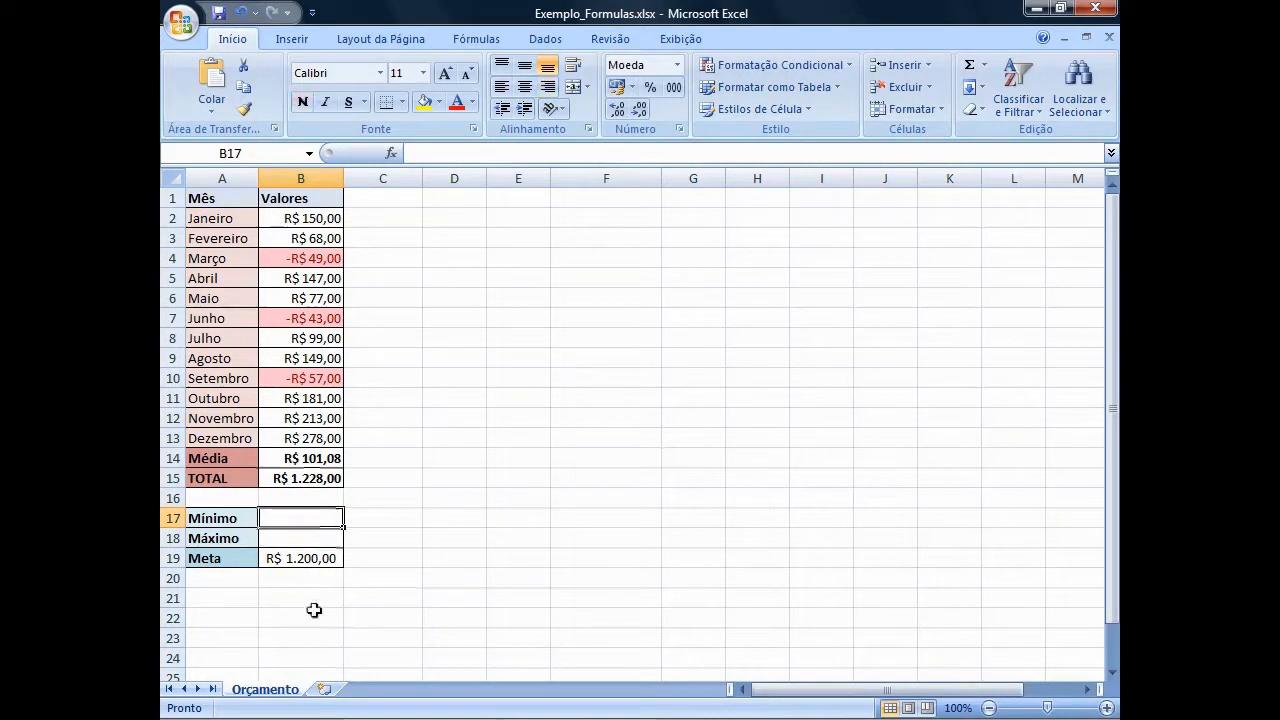
{"action": "type", "text": "="}
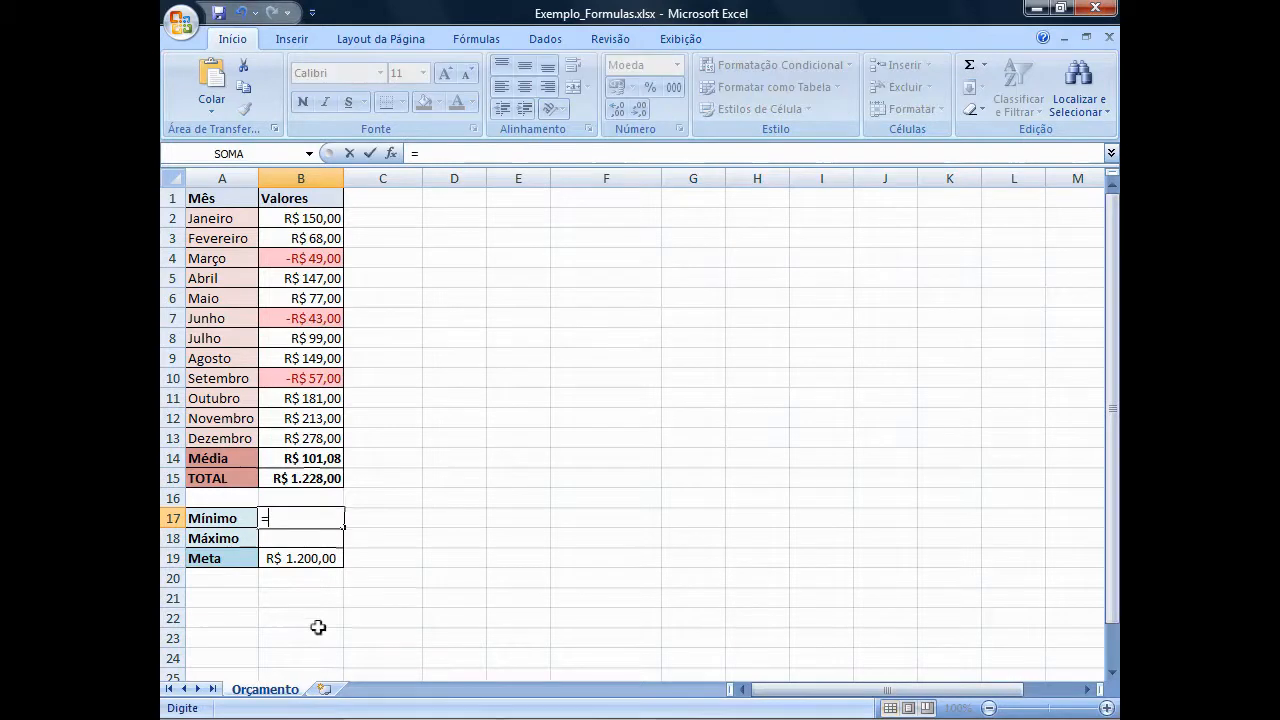
{"action": "type", "text": "MÍNI"}
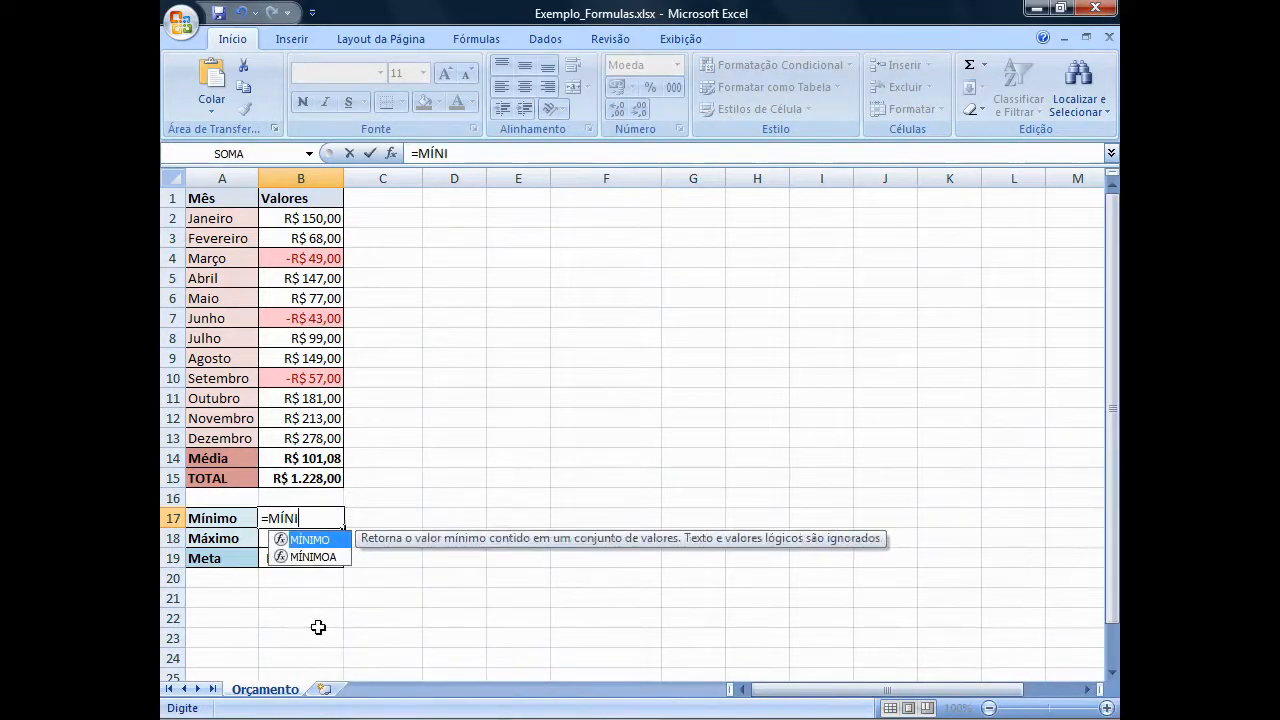
{"action": "type", "text": "MO("}
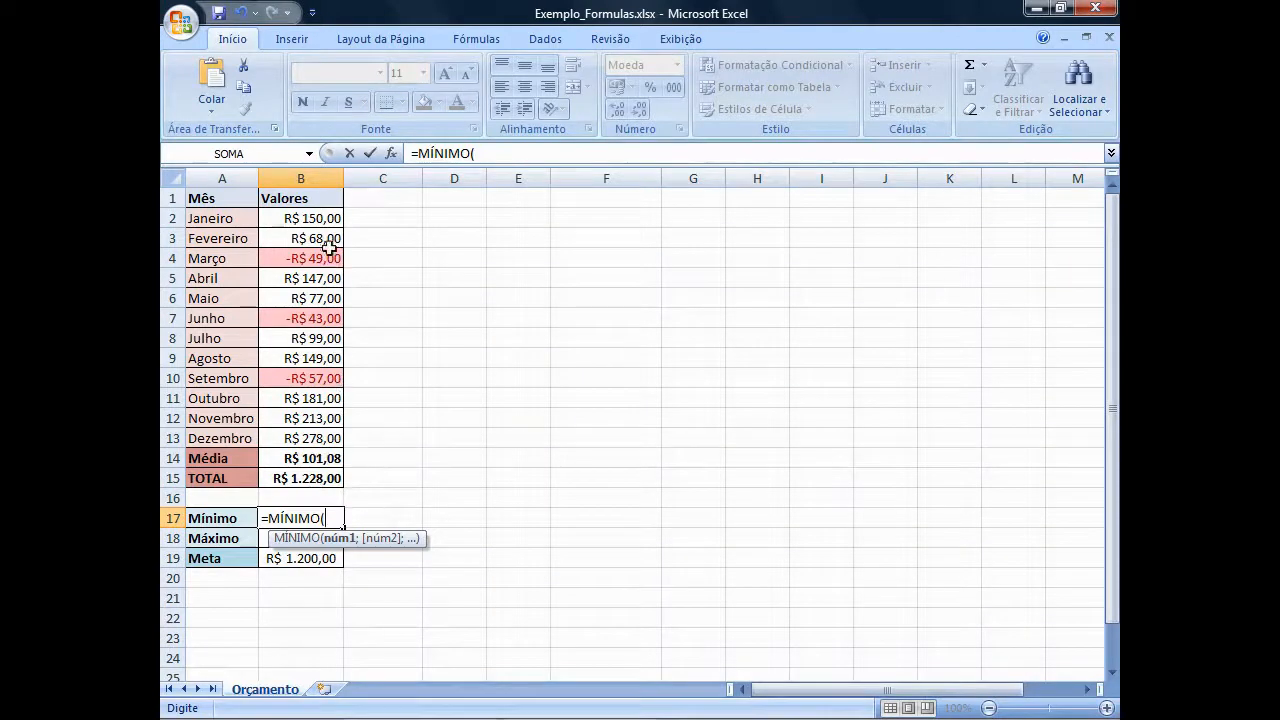
{"action": "left_click", "coordinate": [325, 218]}
{"action": "left_click_drag", "start_coordinate": [325, 218], "coordinate": [317, 438]}
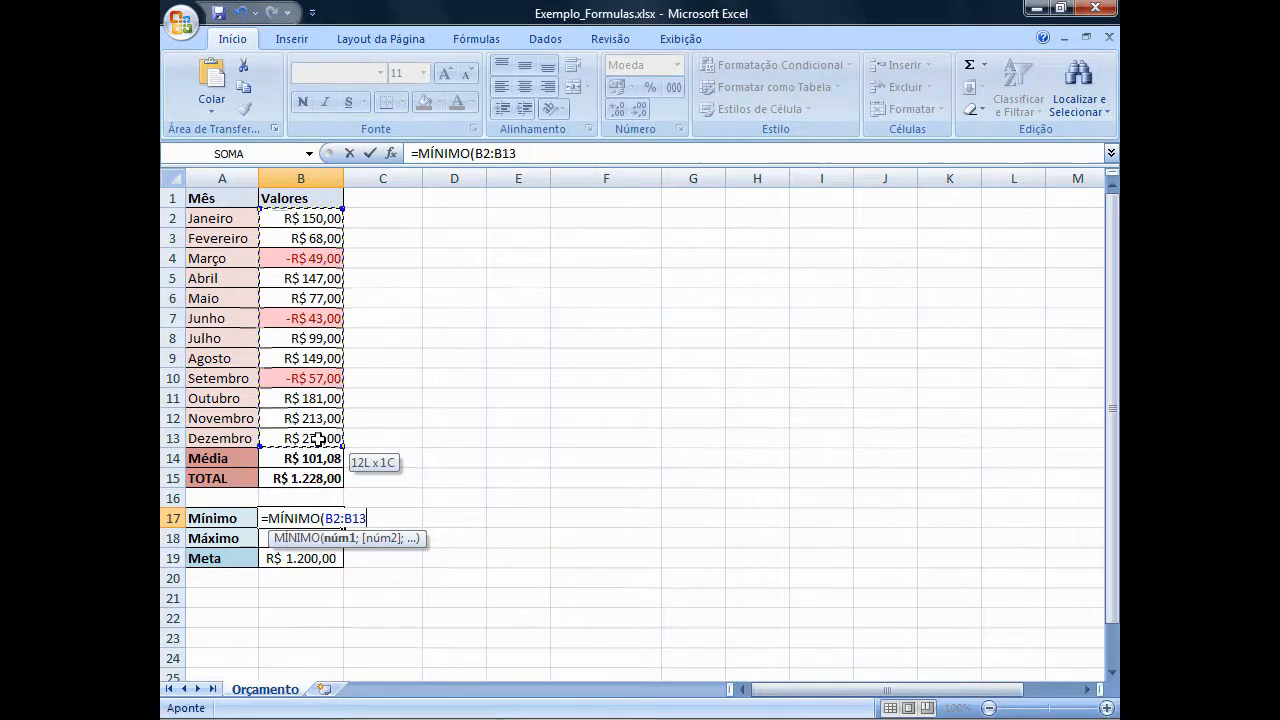
{"action": "key", "text": "Return"}
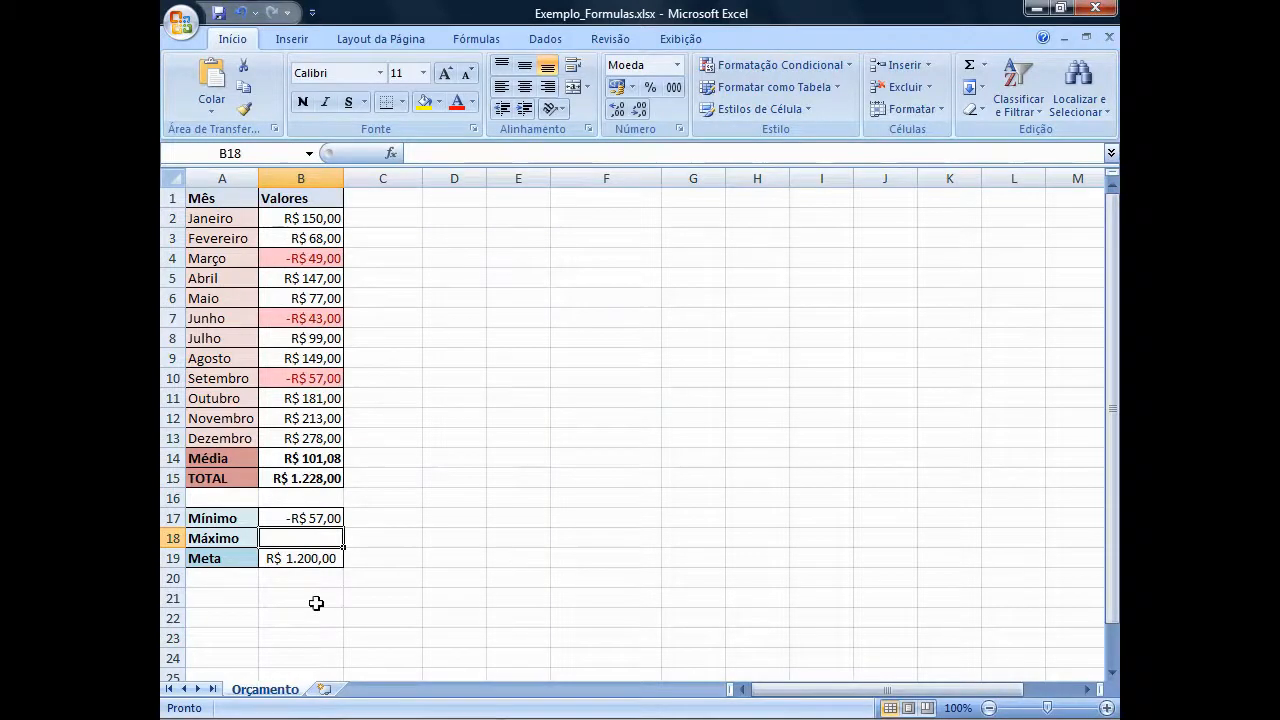
Step: Fill the Máximo cell B18 with =MÁXIMO(B2:B13) to find the highest of the January to December values
{"action": "type", "text": "=M"}
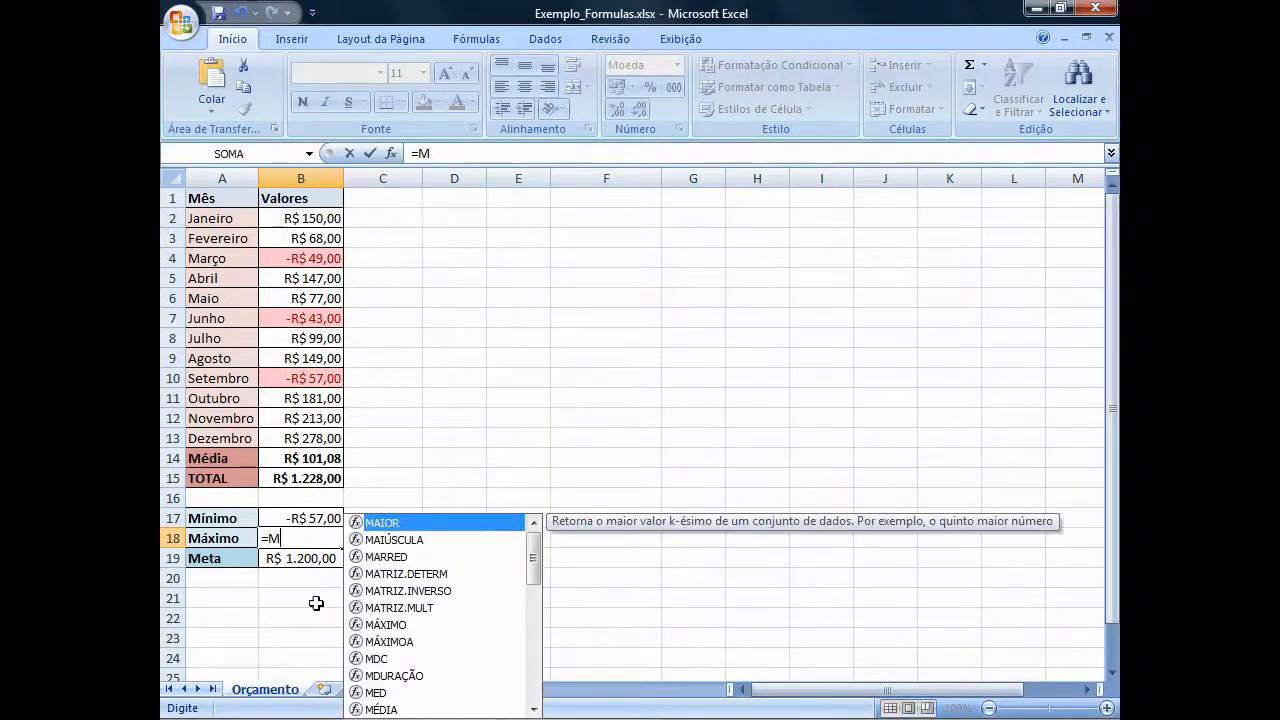
{"action": "type", "text": "ÁXIMO"}
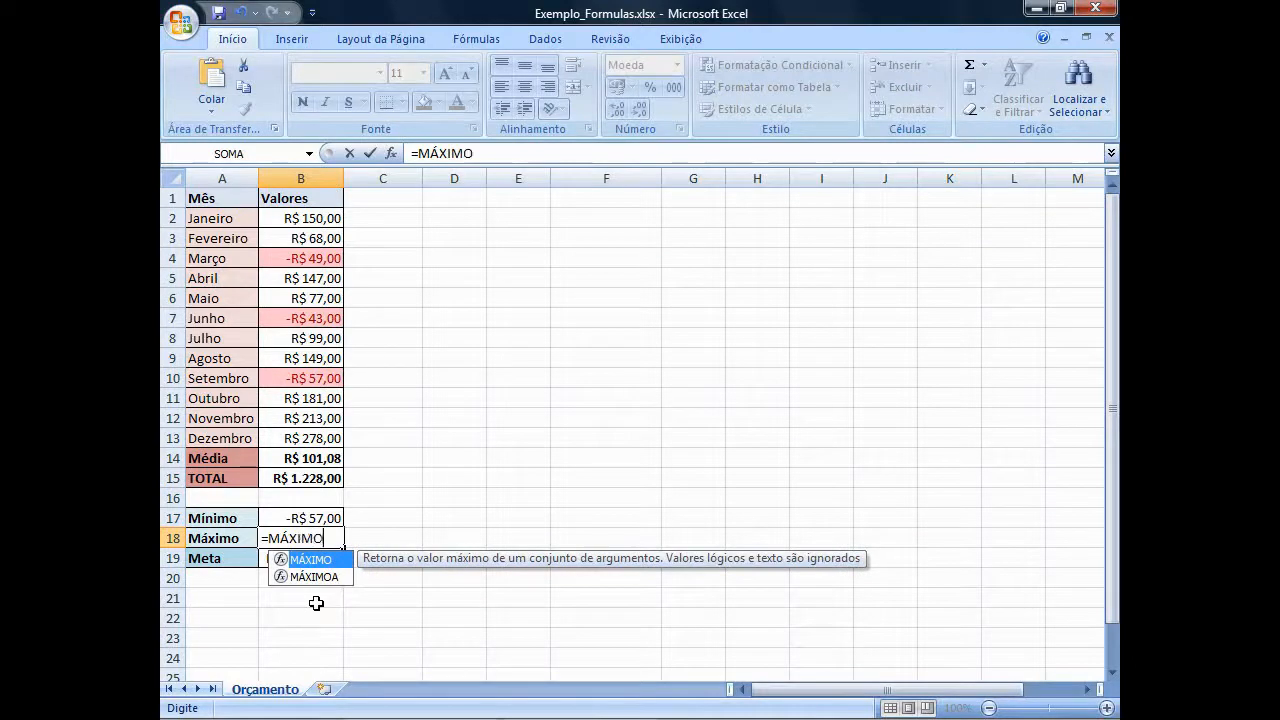
{"action": "type", "text": "("}
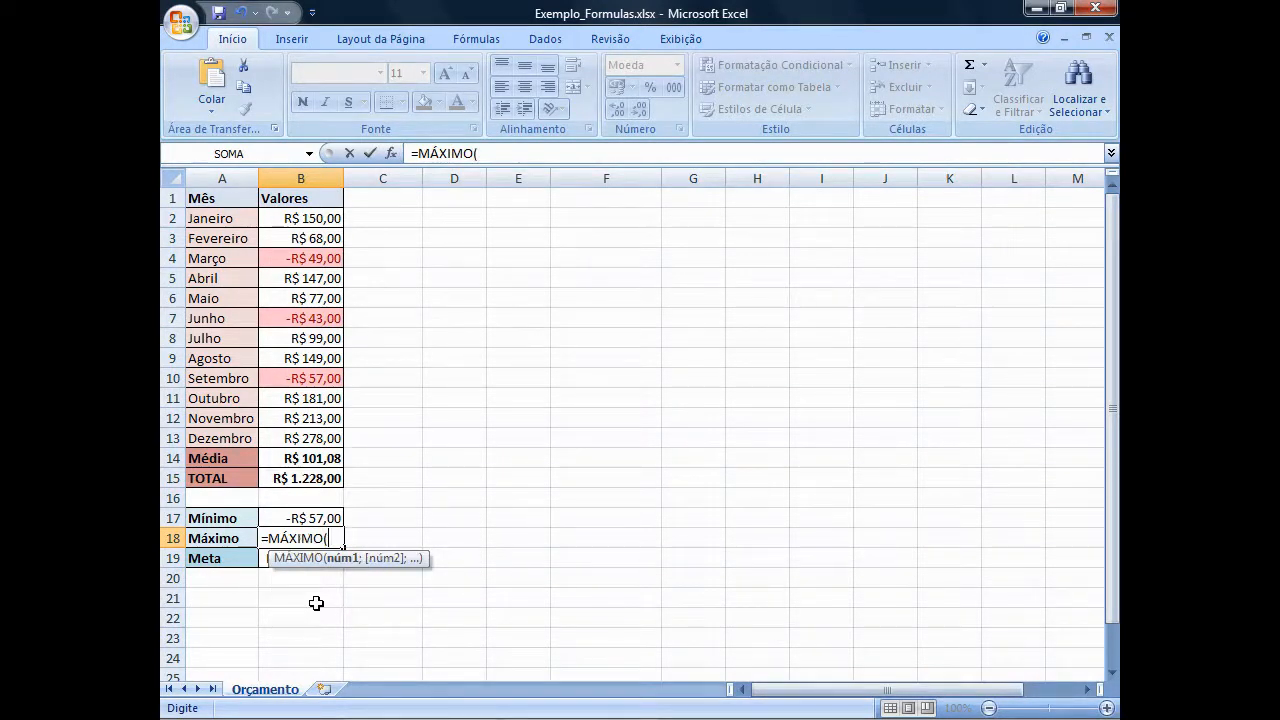
{"action": "left_click", "coordinate": [328, 219]}
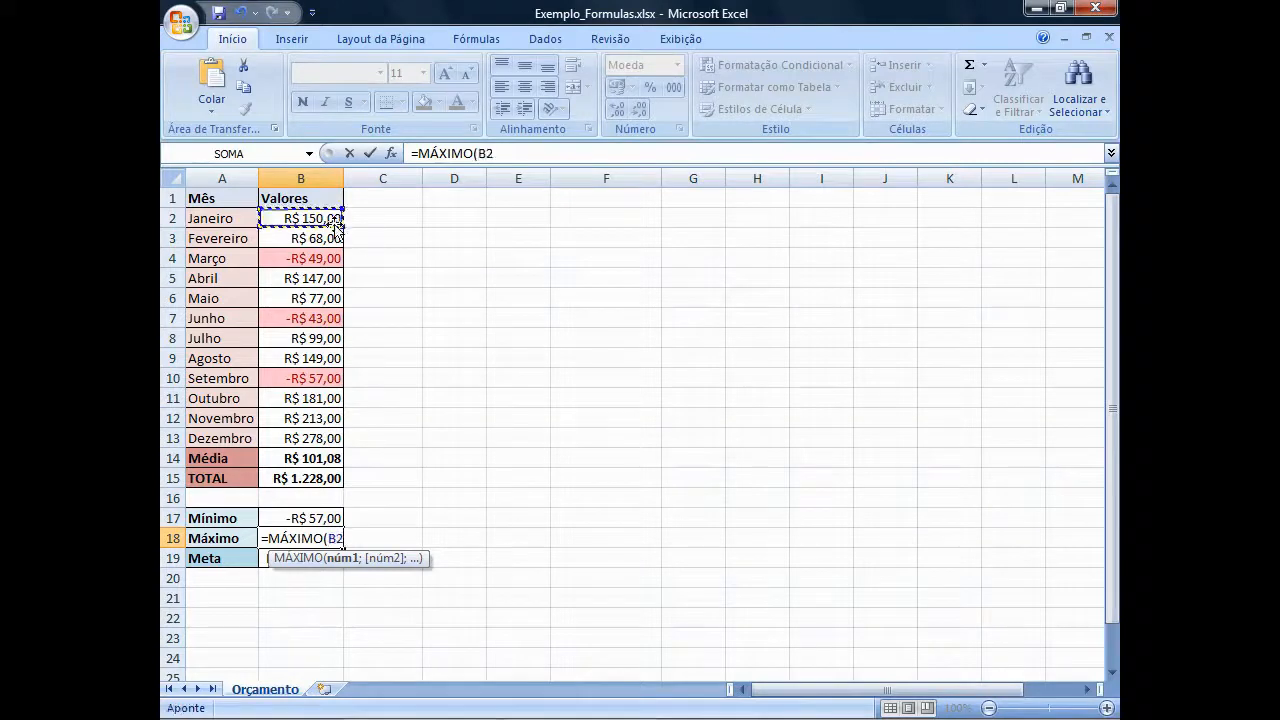
{"action": "left_click_drag", "start_coordinate": [312, 456], "coordinate": [320, 440]}
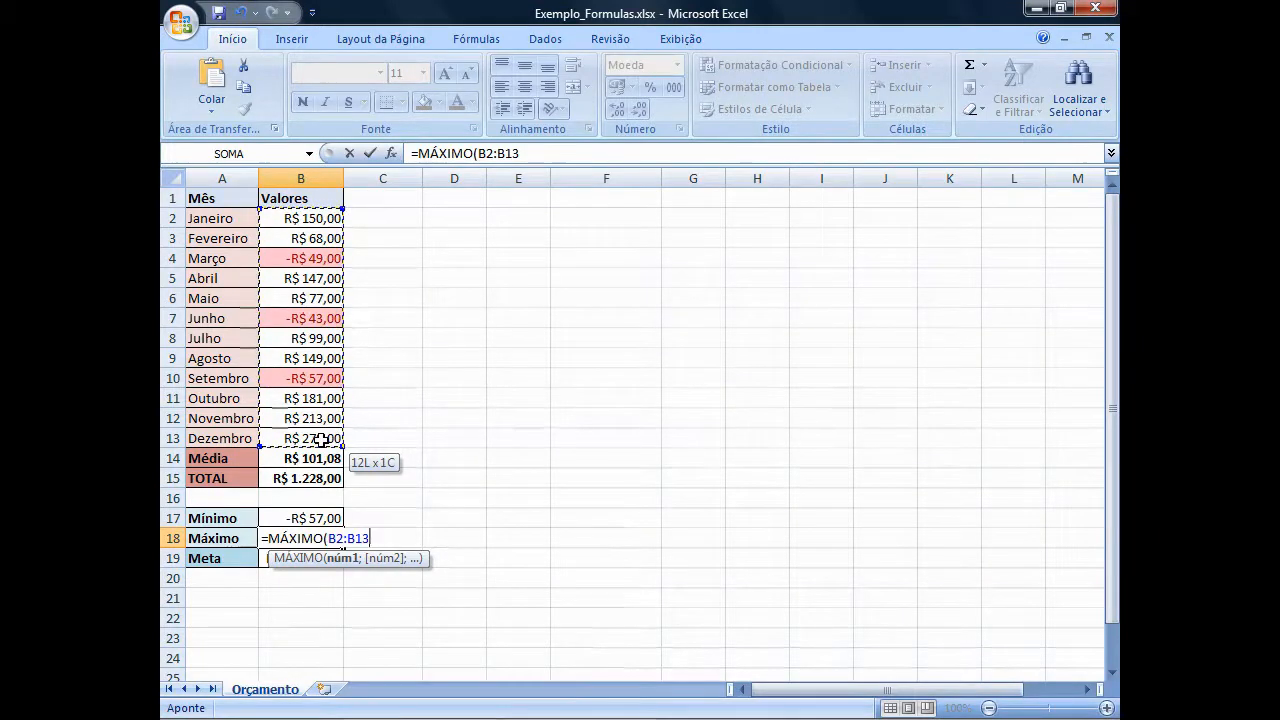
{"action": "key", "text": "Return"}
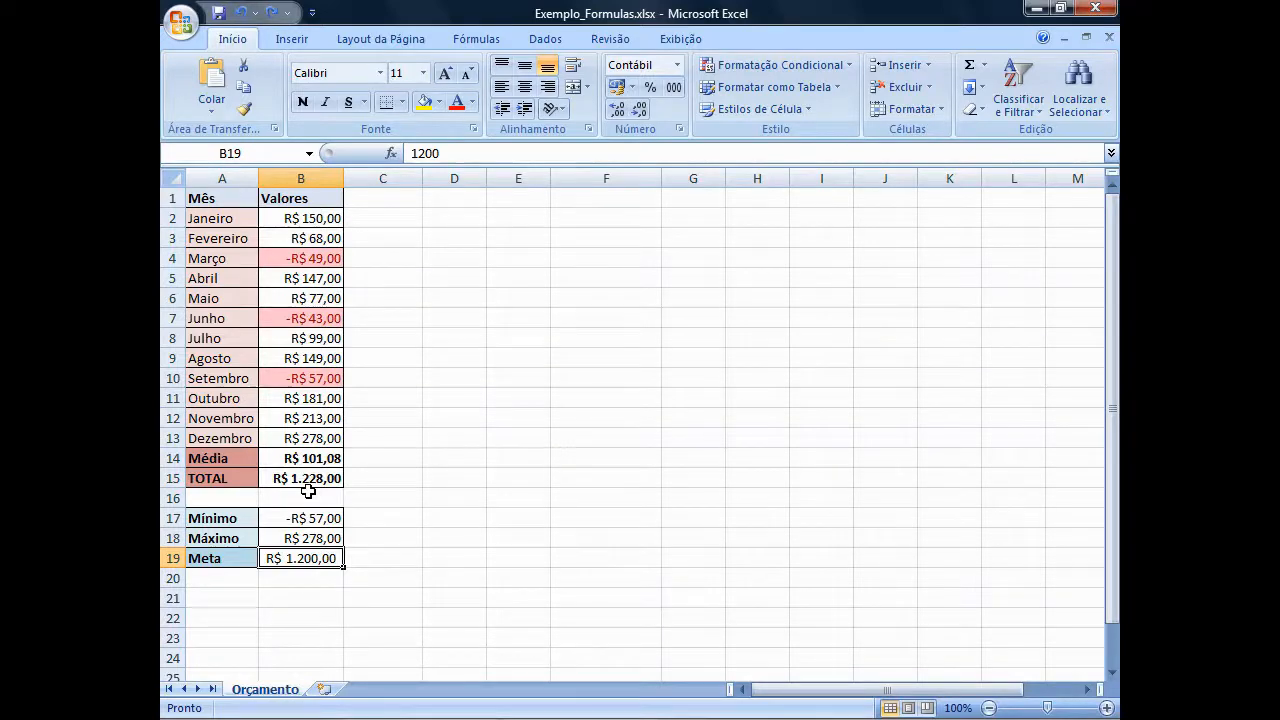
Step: Enter =SE(B15>B19;"APROVADO";"REPROVADO") in C19, beside the Meta value, to compare the TOTAL with the goal
{"action": "left_click", "coordinate": [378, 556]}
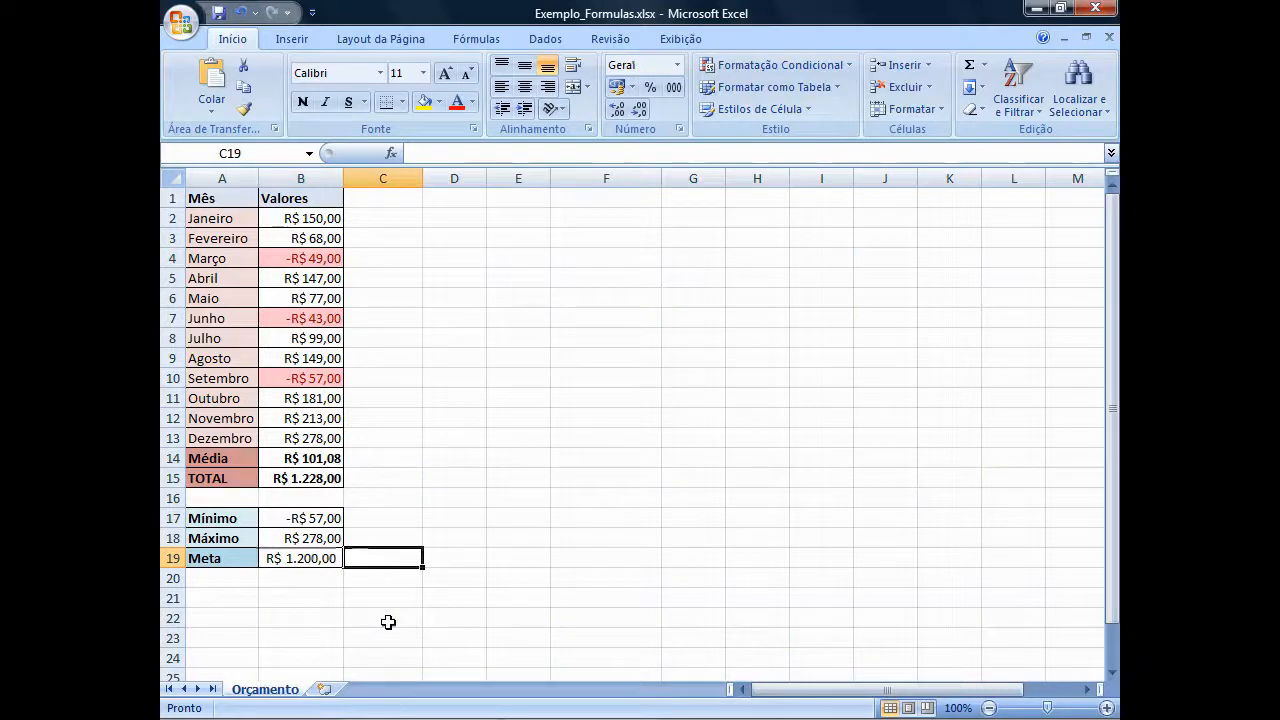
{"action": "type", "text": "=SE"}
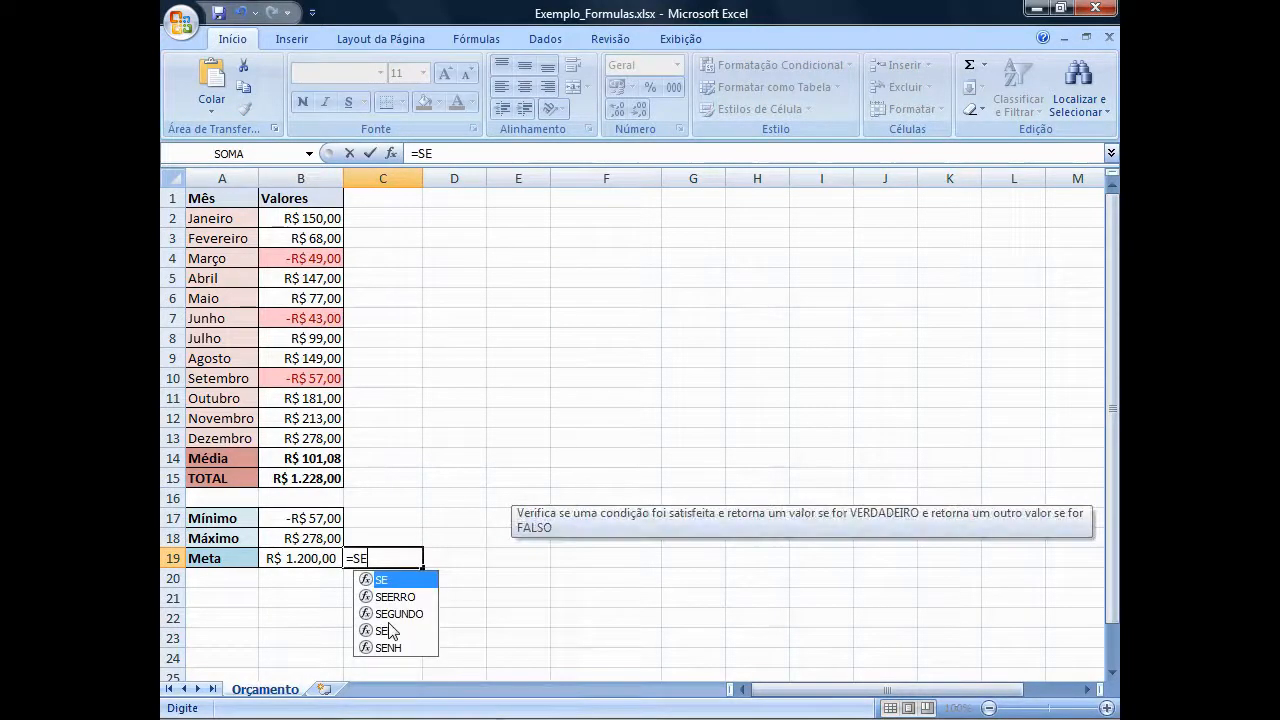
{"action": "type", "text": "("}
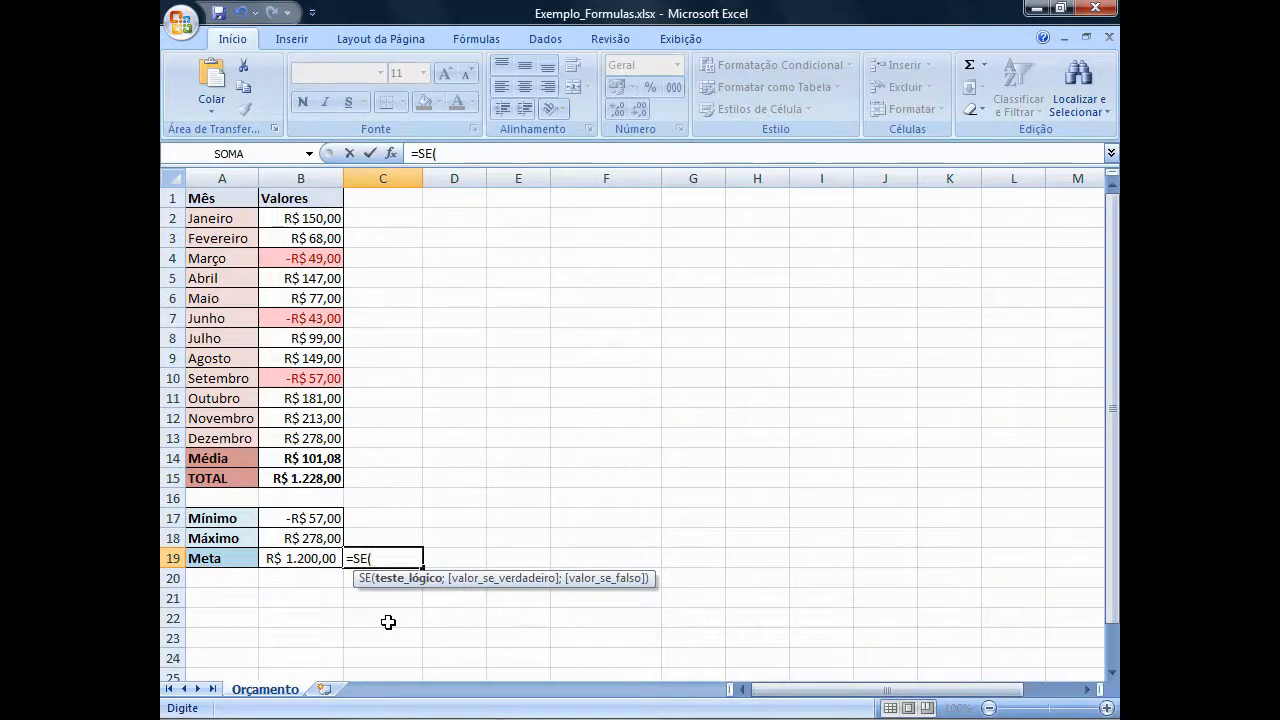
{"action": "left_click", "coordinate": [329, 481]}
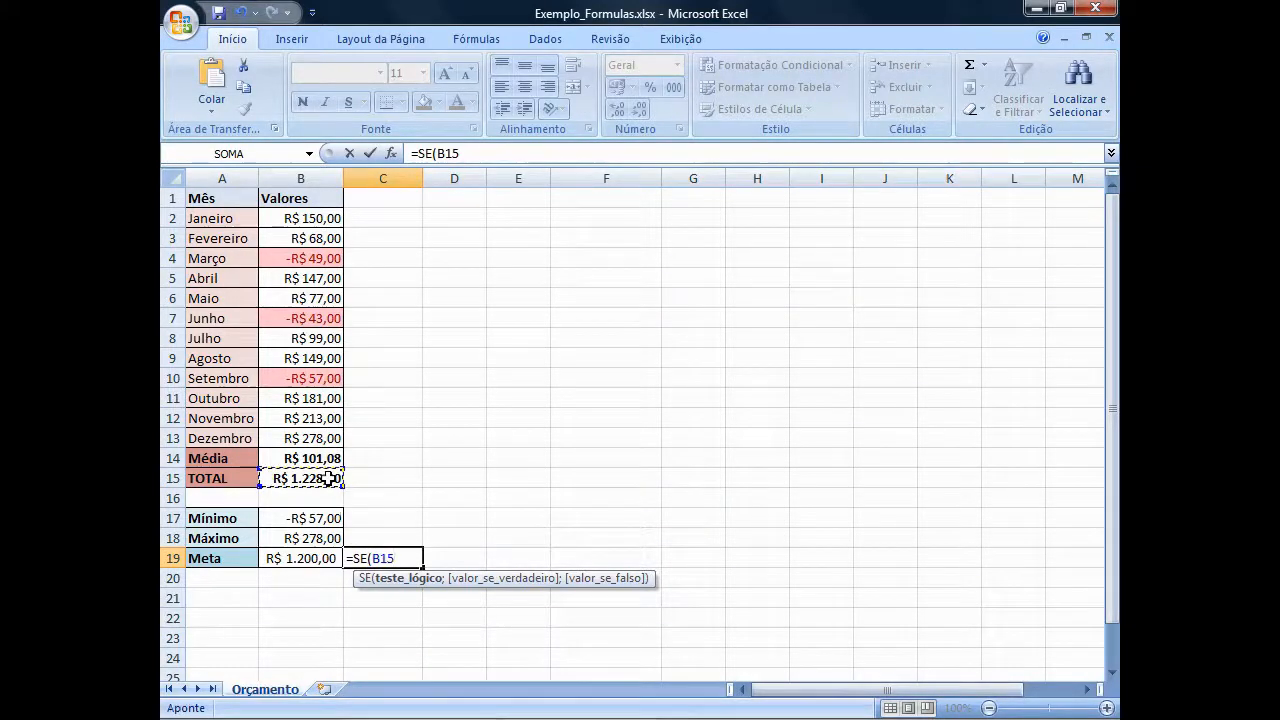
{"action": "type", "text": ">"}
{"action": "left_click", "coordinate": [325, 561]}
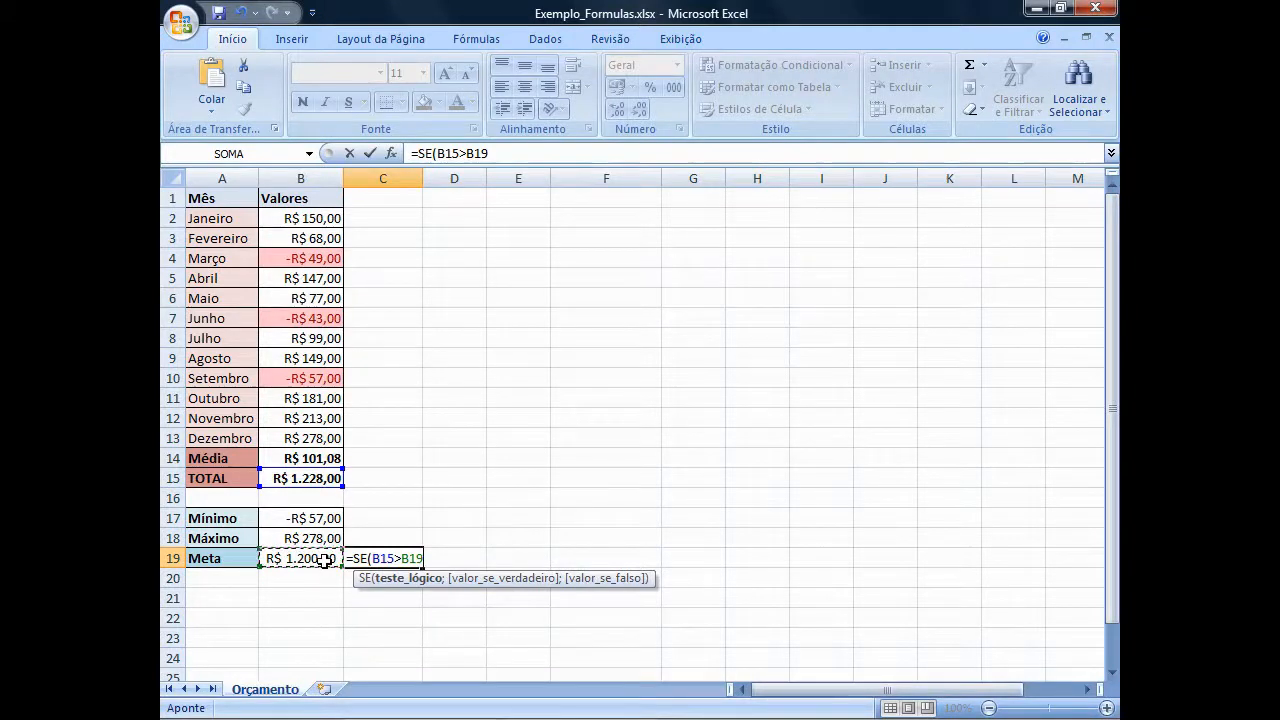
{"action": "key", "text": "F2"}
{"action": "type", "text": ";"}
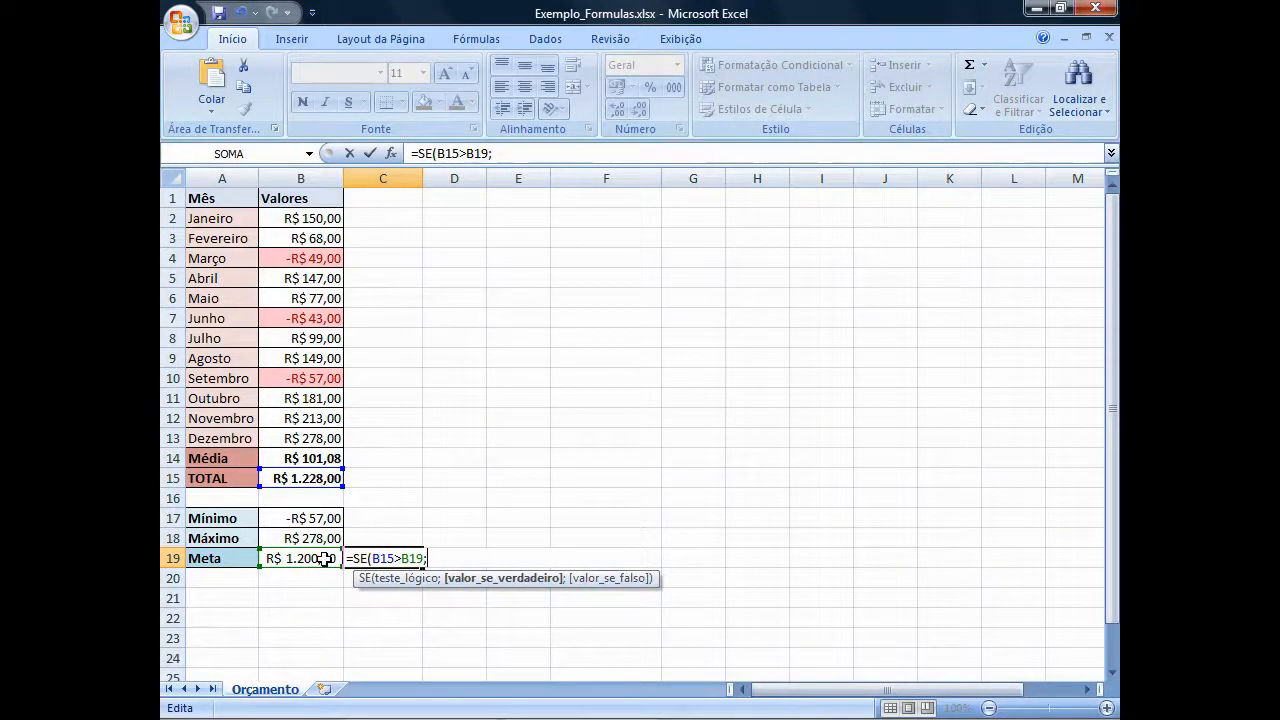
{"action": "type", "text": "\"APROVA"}
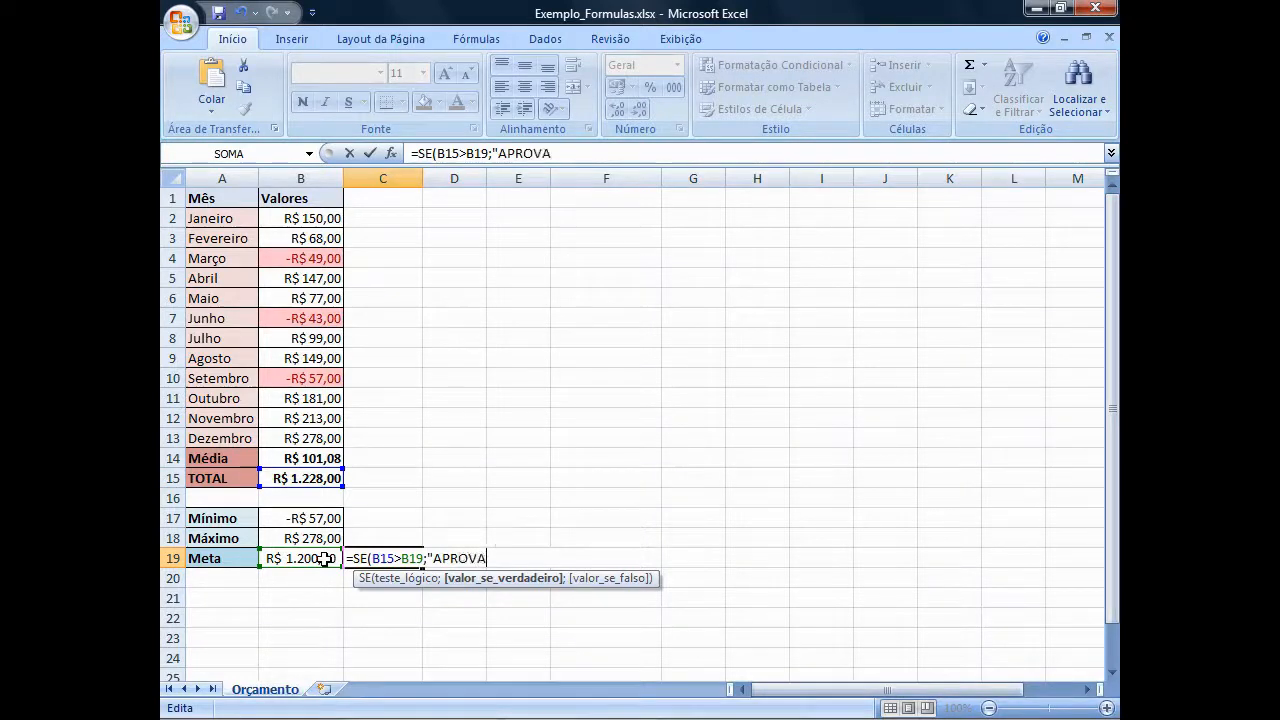
{"action": "type", "text": "DO\""}
{"action": "type", "text": ";"}
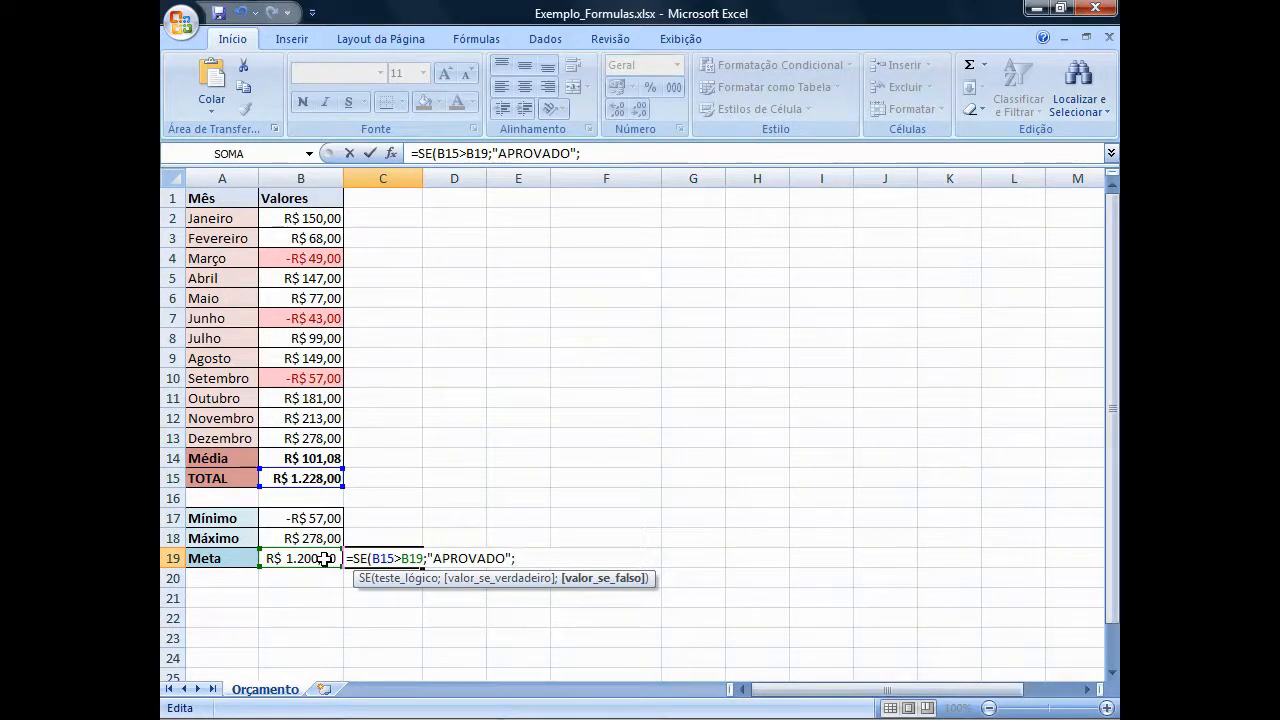
{"action": "type", "text": "\"REPROVADO\""}
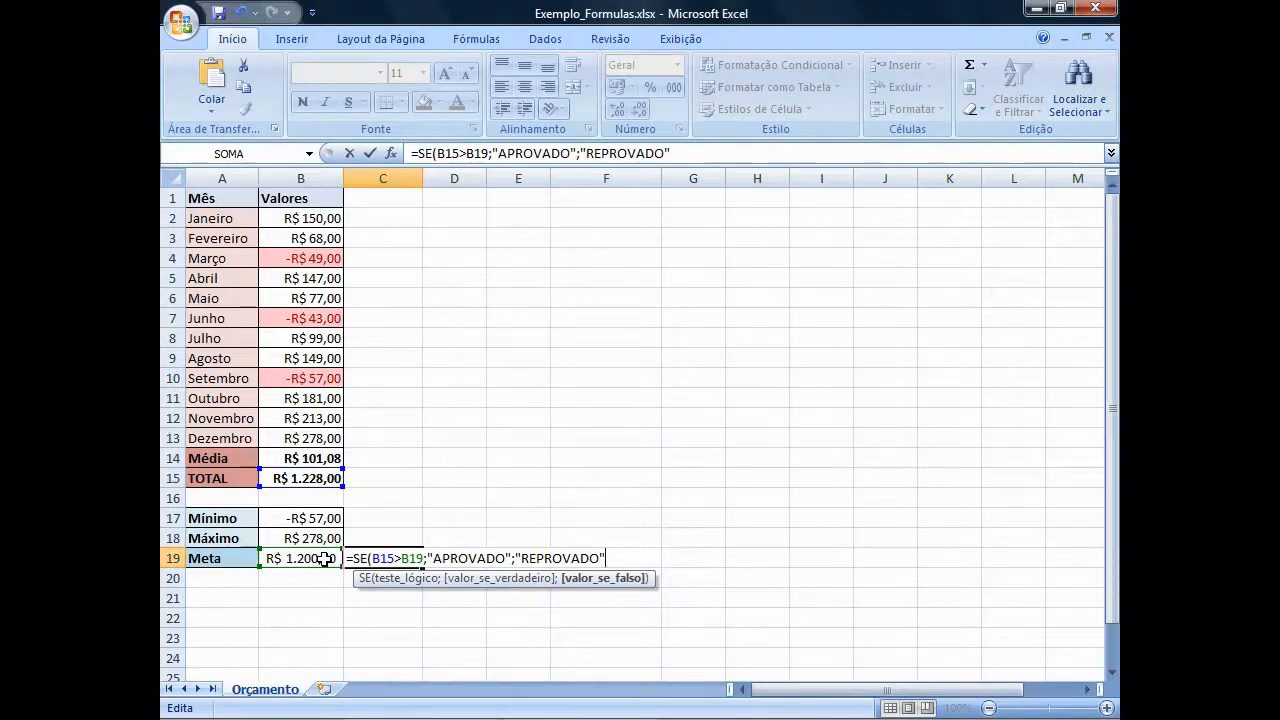
{"action": "key", "text": "Return"}
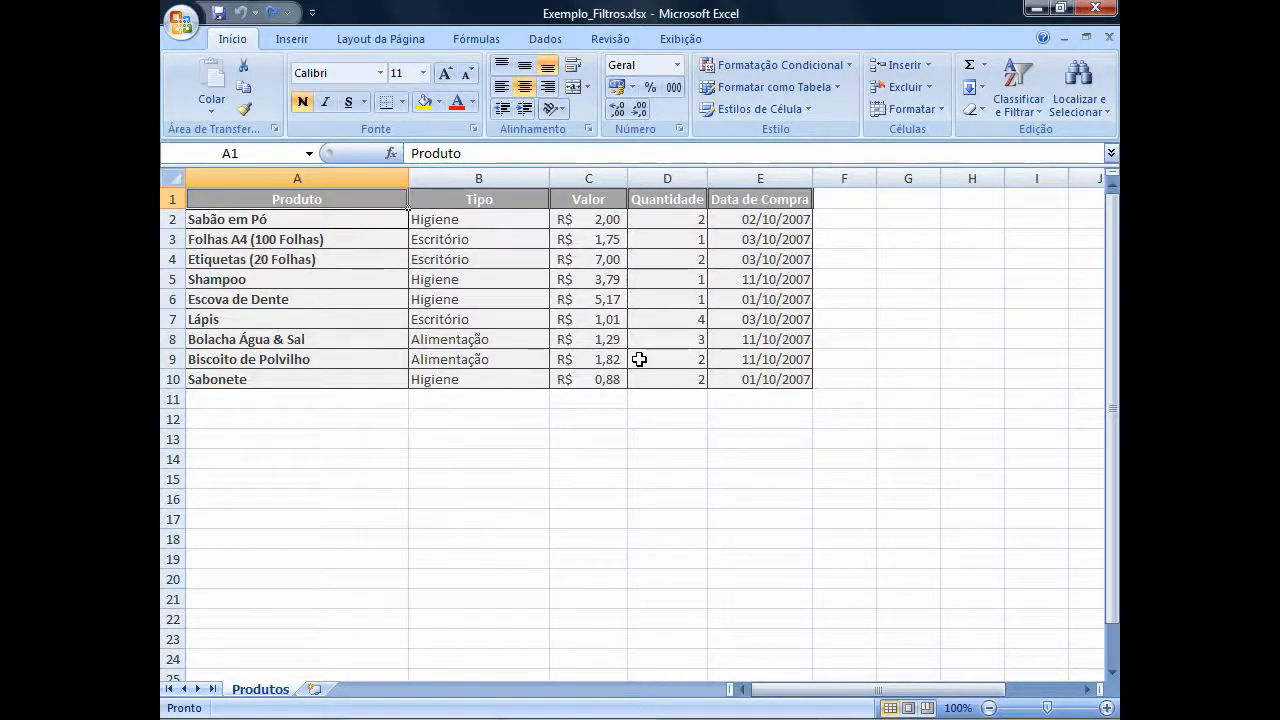
Step: Turn on filtering for the whole Data de Compra column of the Produtos sheet
{"action": "left_click", "coordinate": [760, 175]}
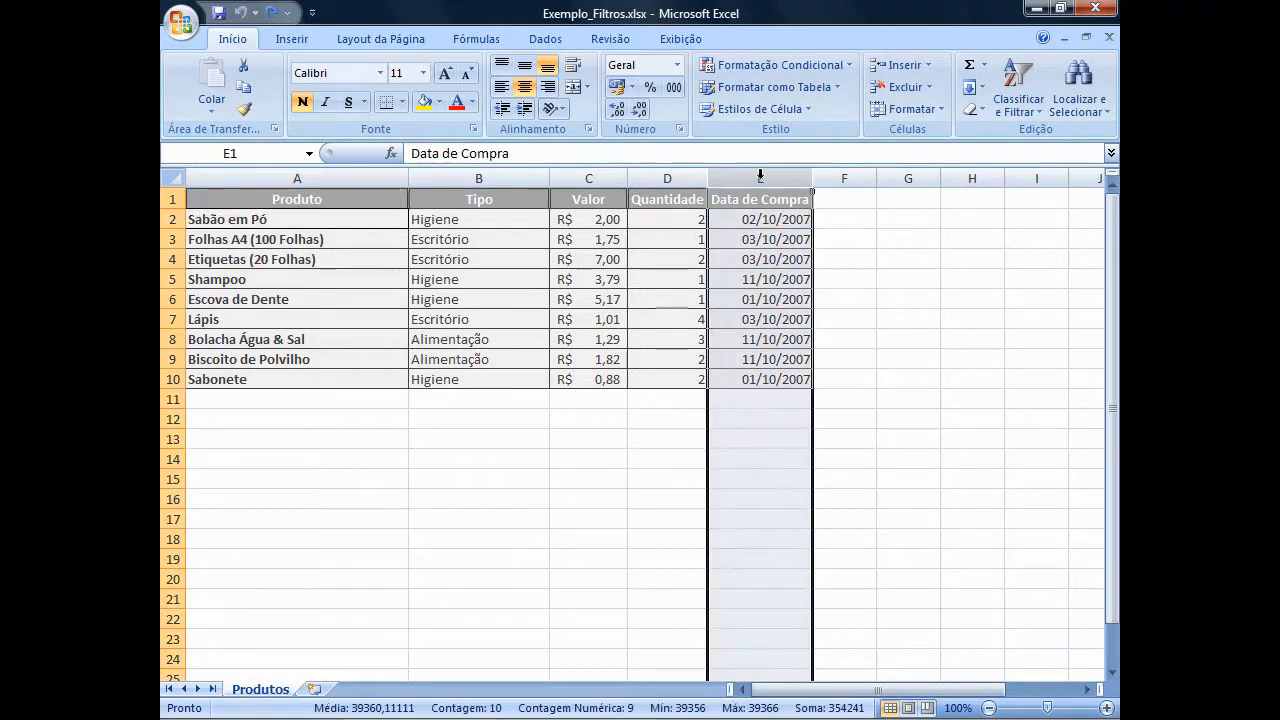
{"action": "left_click", "coordinate": [1040, 112]}
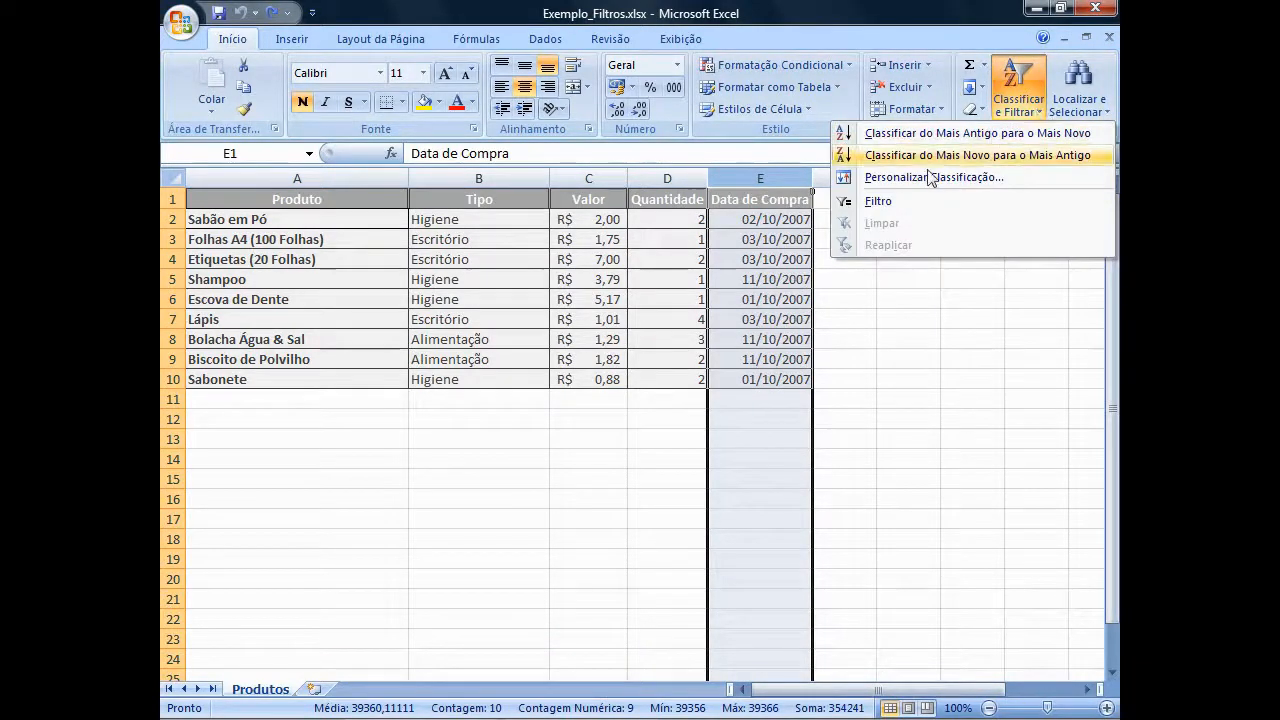
{"action": "left_click", "coordinate": [880, 201]}
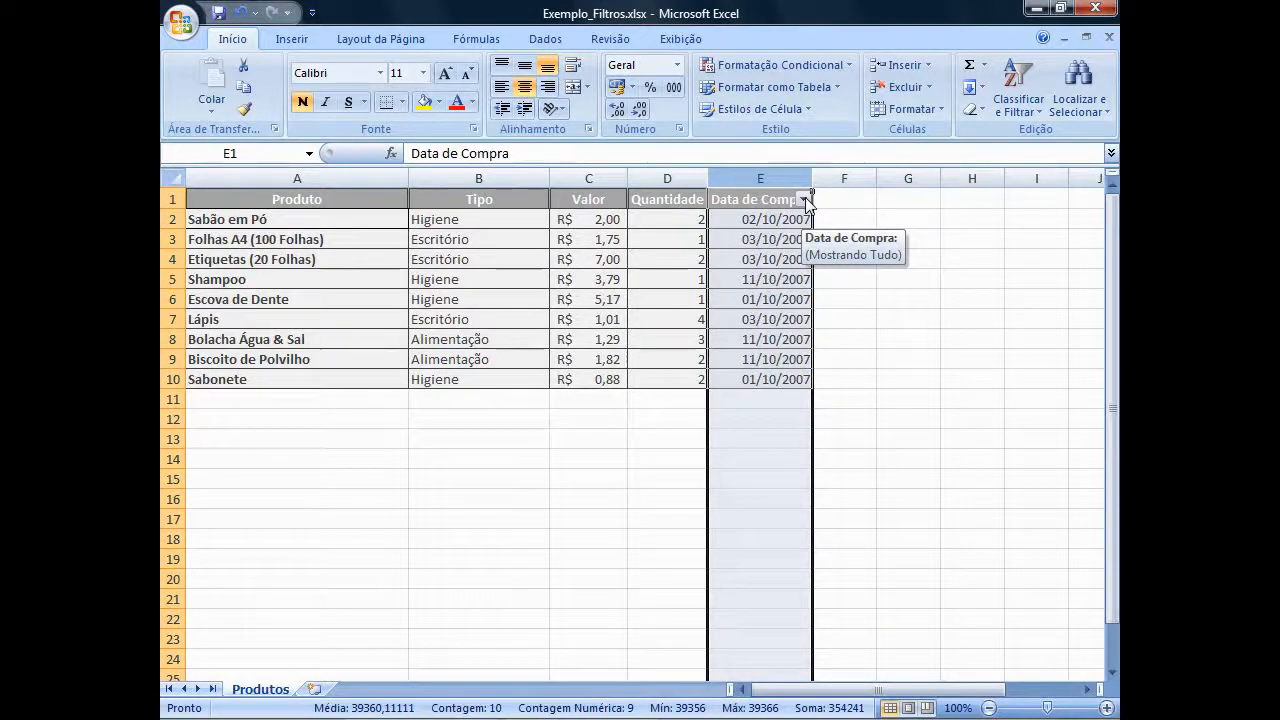
Step: Filter the Data de Compra column to show only purchases dated 11 outubro 2007
{"action": "left_click", "coordinate": [804, 200]}
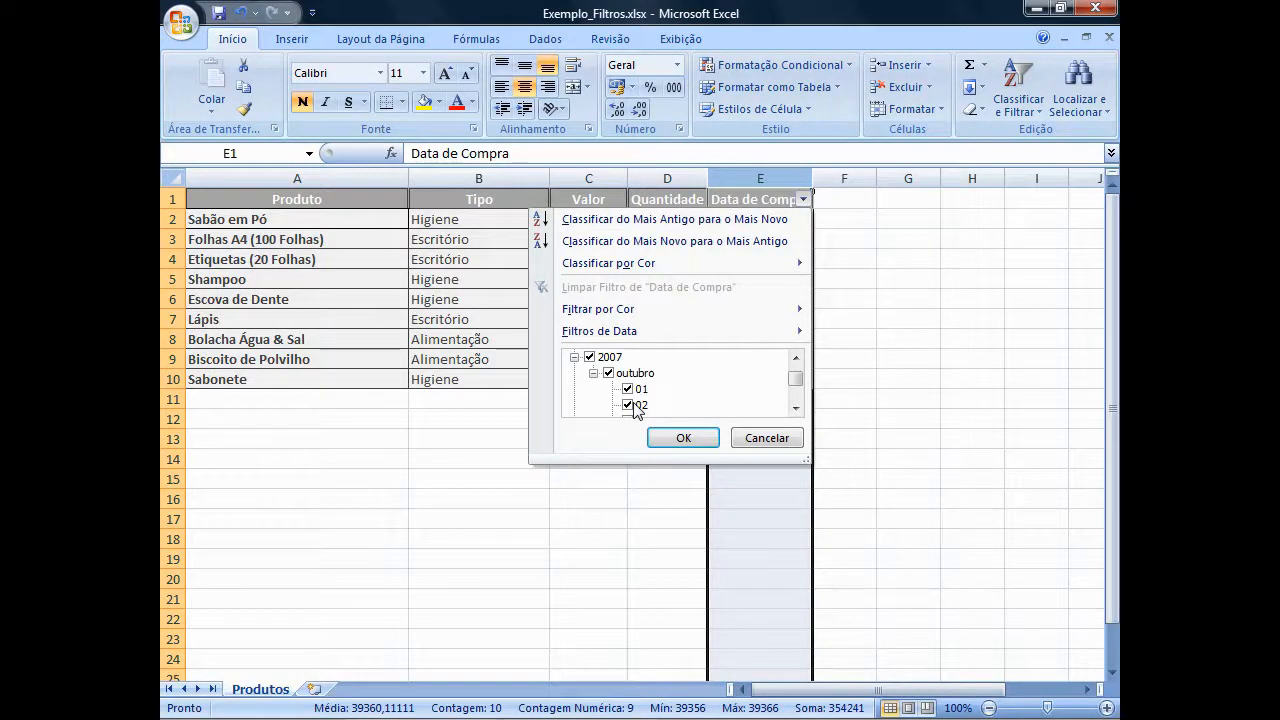
{"action": "left_click", "coordinate": [589, 357]}
{"action": "left_click", "coordinate": [795, 410]}
{"action": "left_click", "coordinate": [795, 410]}
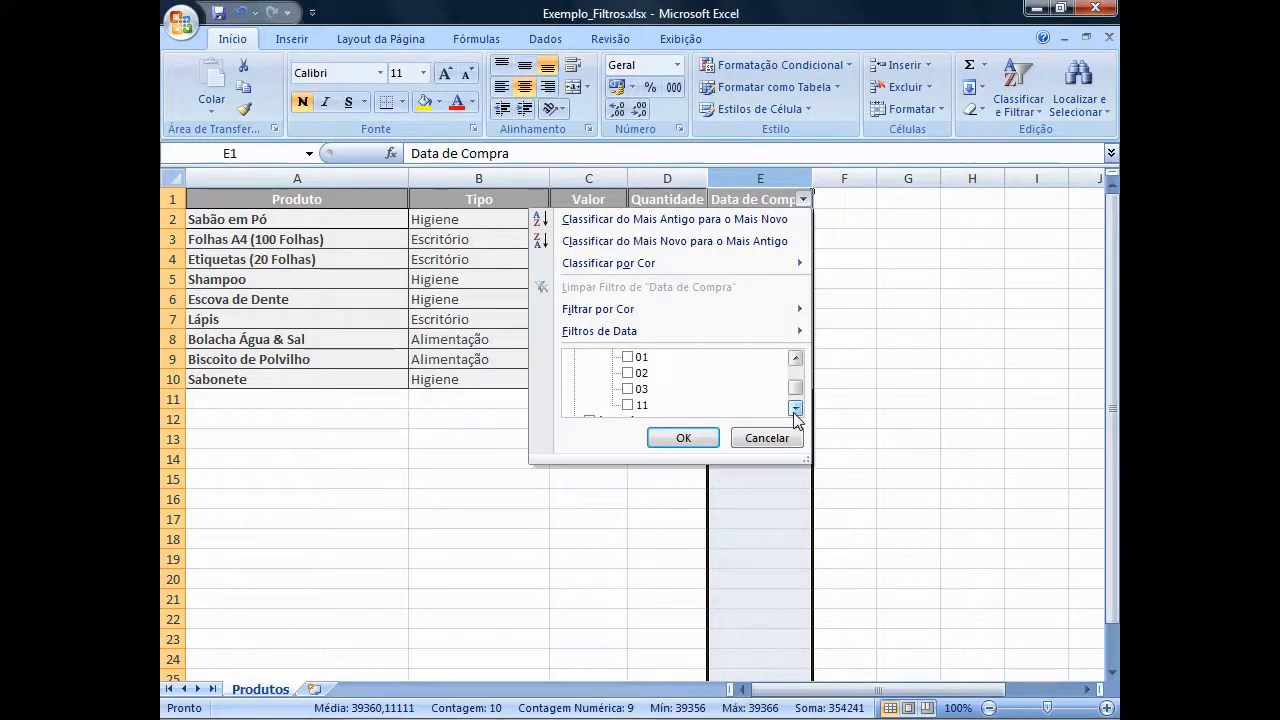
{"action": "left_click", "coordinate": [630, 405]}
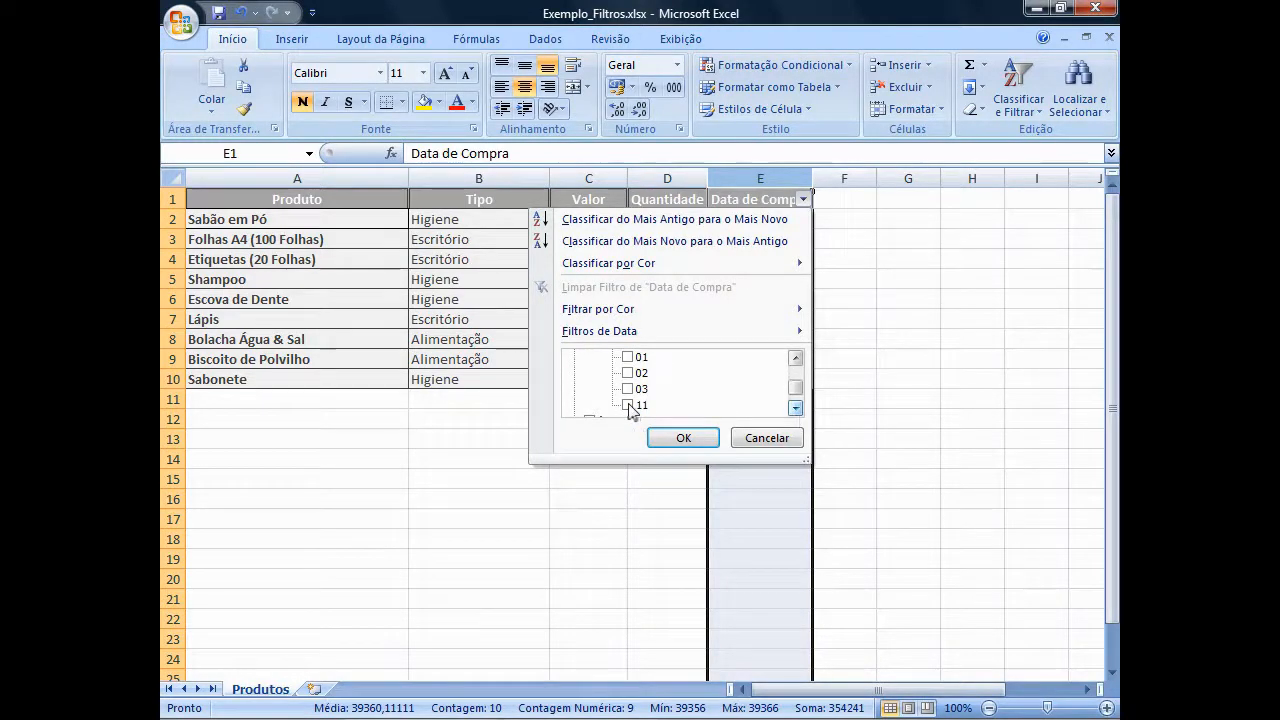
{"action": "left_click", "coordinate": [675, 438]}
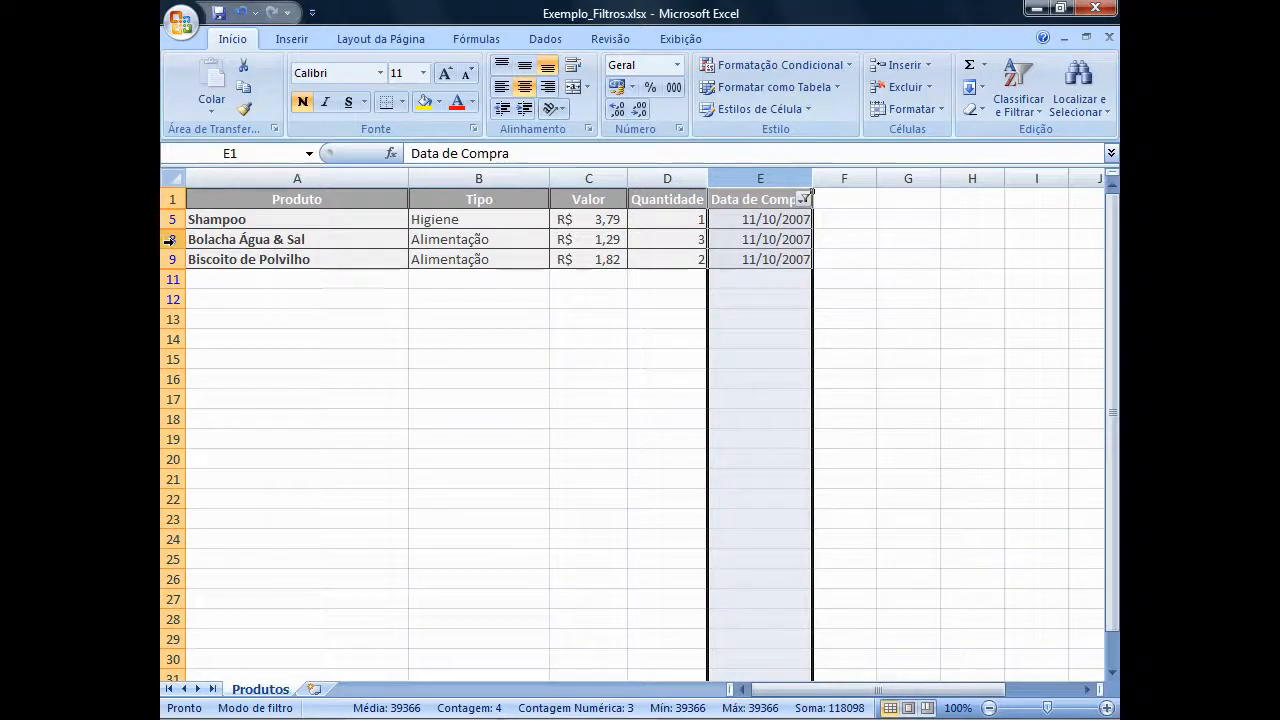
Step: Turn off filtering on the product table so that every row is listed again
{"action": "left_click", "coordinate": [238, 219]}
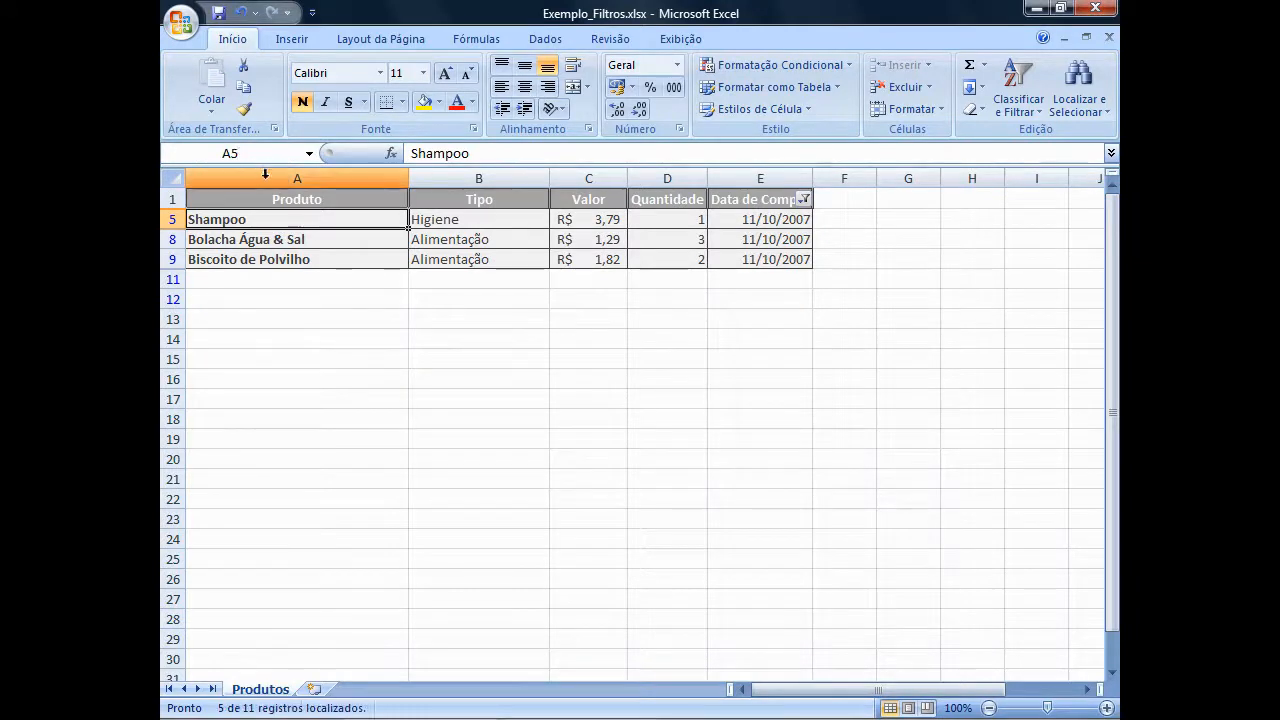
{"action": "left_click", "coordinate": [1041, 114]}
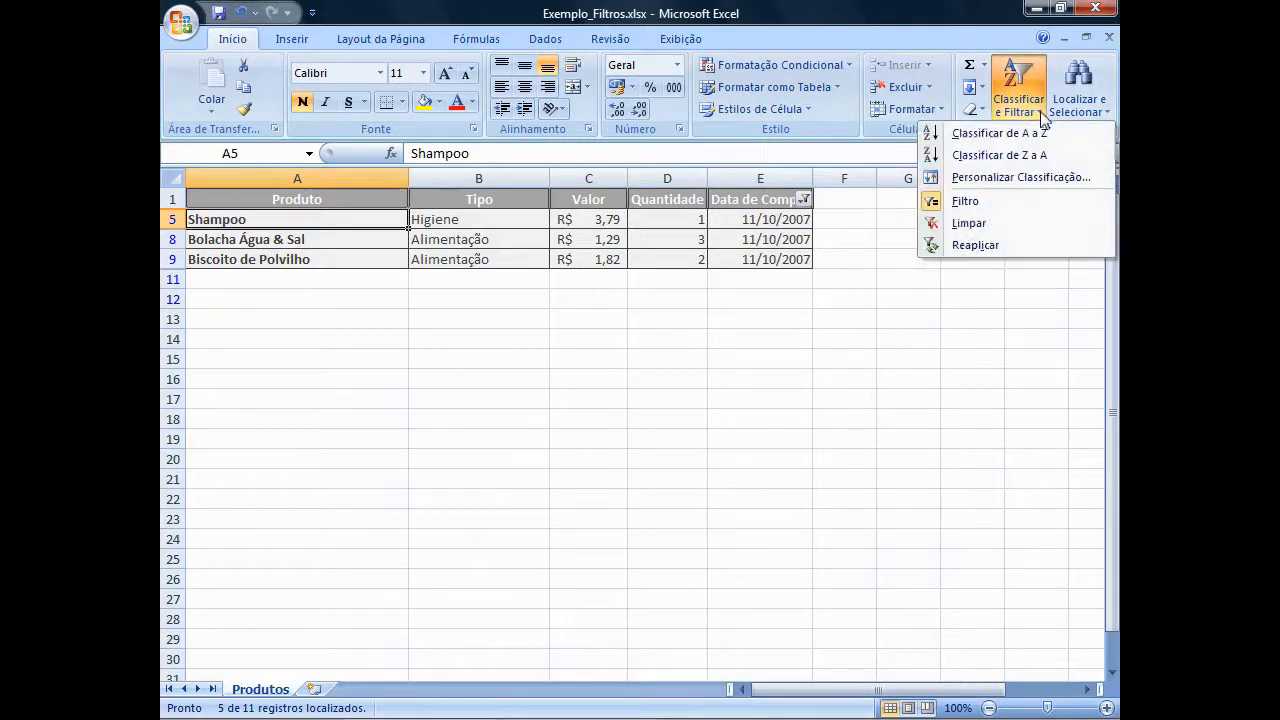
{"action": "left_click", "coordinate": [966, 202]}
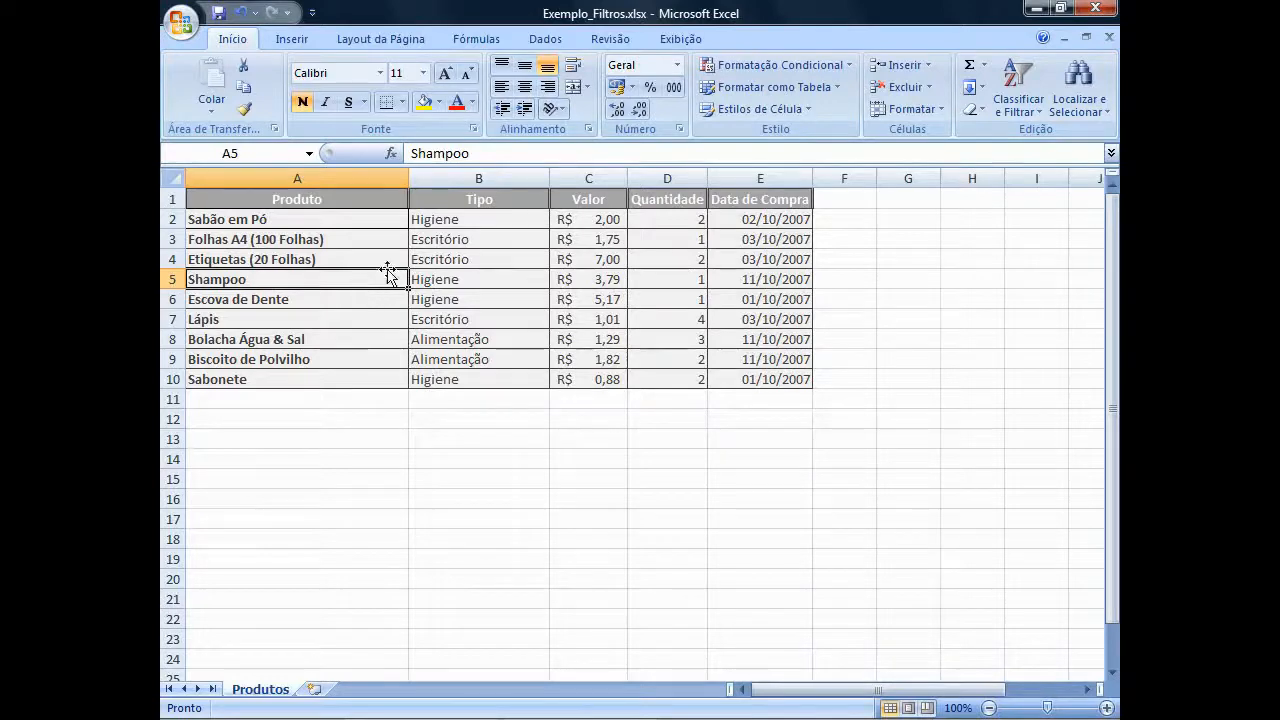
Step: Turn on filtering for the Tipo, Valor, Quantidade and Data de Compra columns using the range B1:E10
{"action": "left_click_drag", "start_coordinate": [471, 199], "coordinate": [781, 392]}
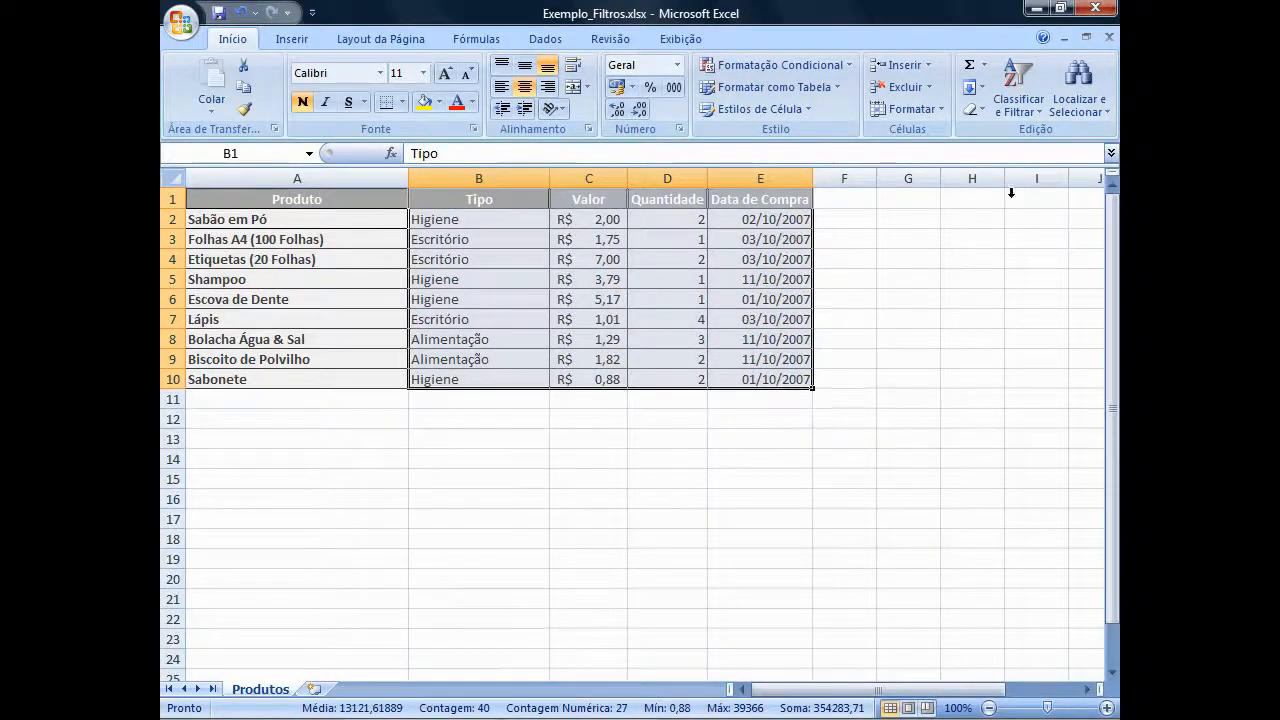
{"action": "left_click", "coordinate": [1044, 116]}
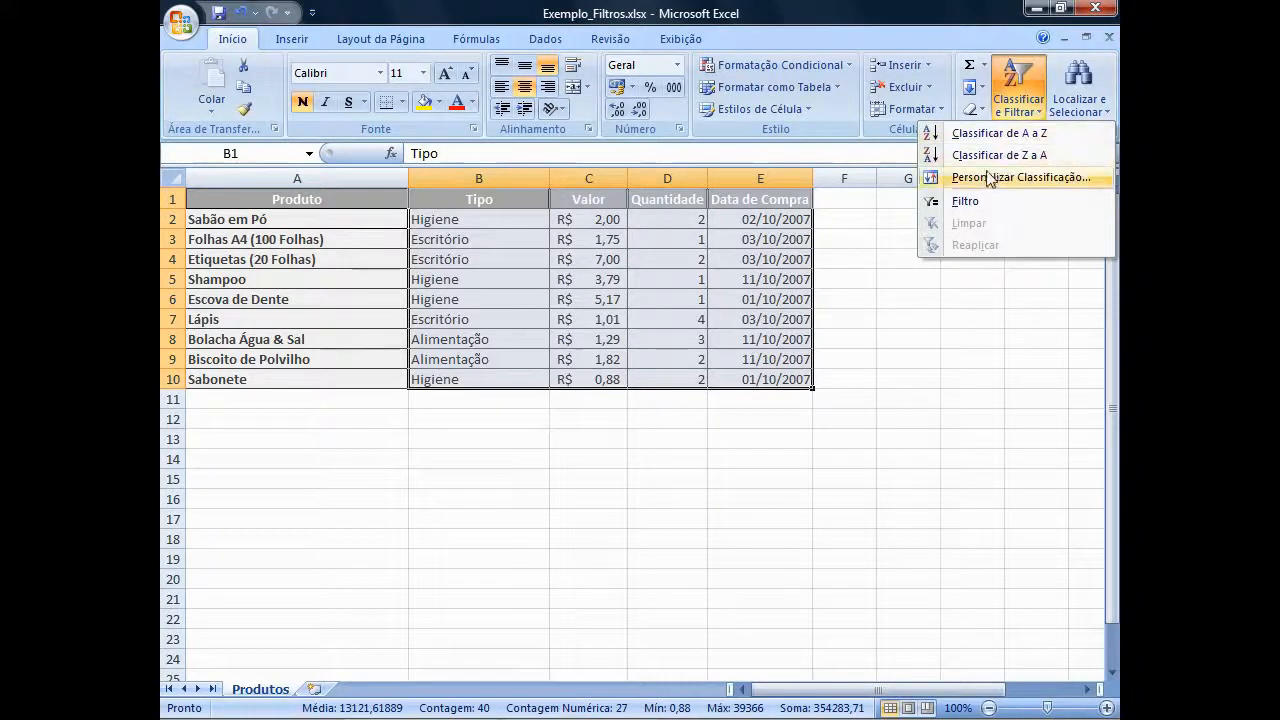
{"action": "left_click", "coordinate": [966, 203]}
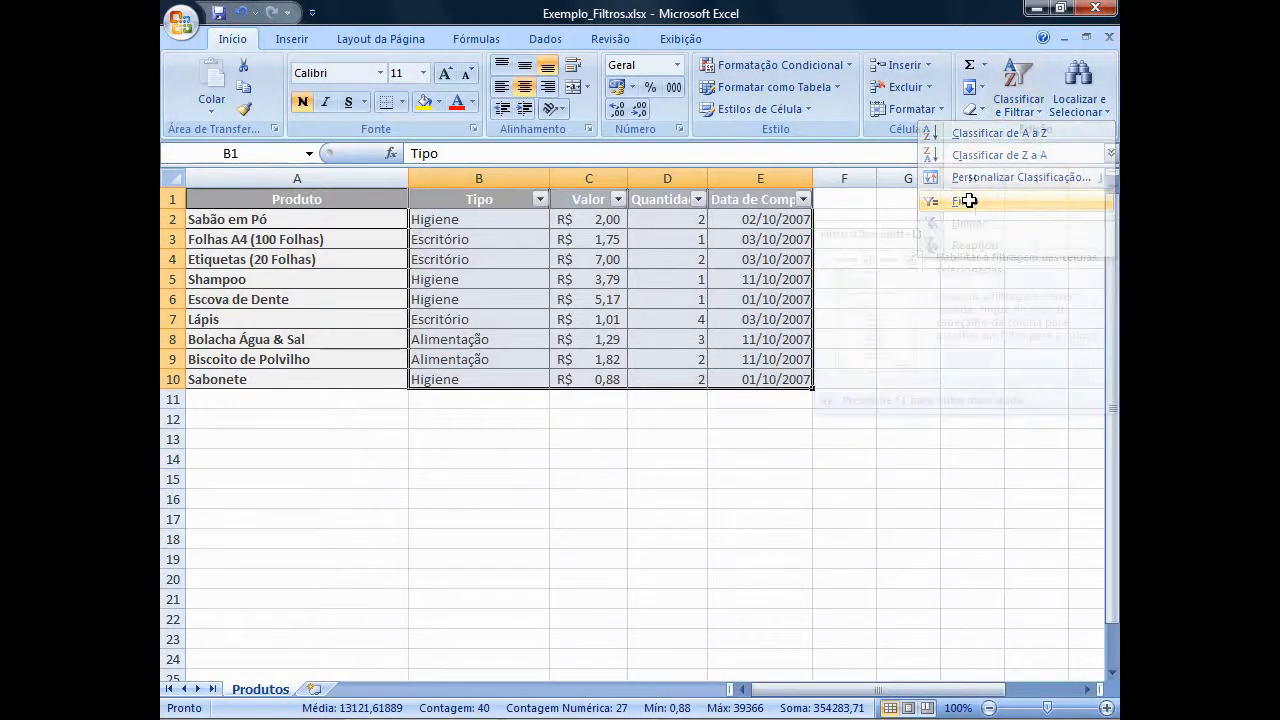
Step: Examine the sort and filter options offered for the Tipo, Valor, Quantidade and Data de Compra columns
{"action": "left_click", "coordinate": [255, 221]}
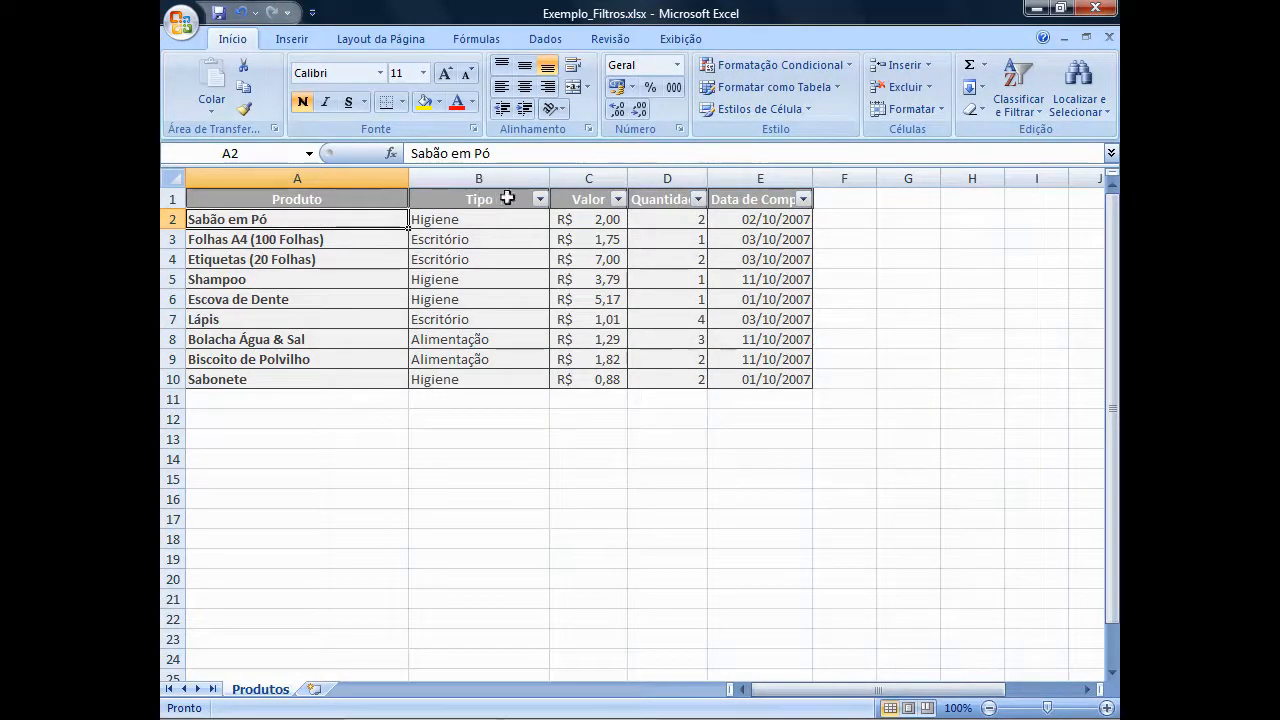
{"action": "left_click", "coordinate": [540, 199]}
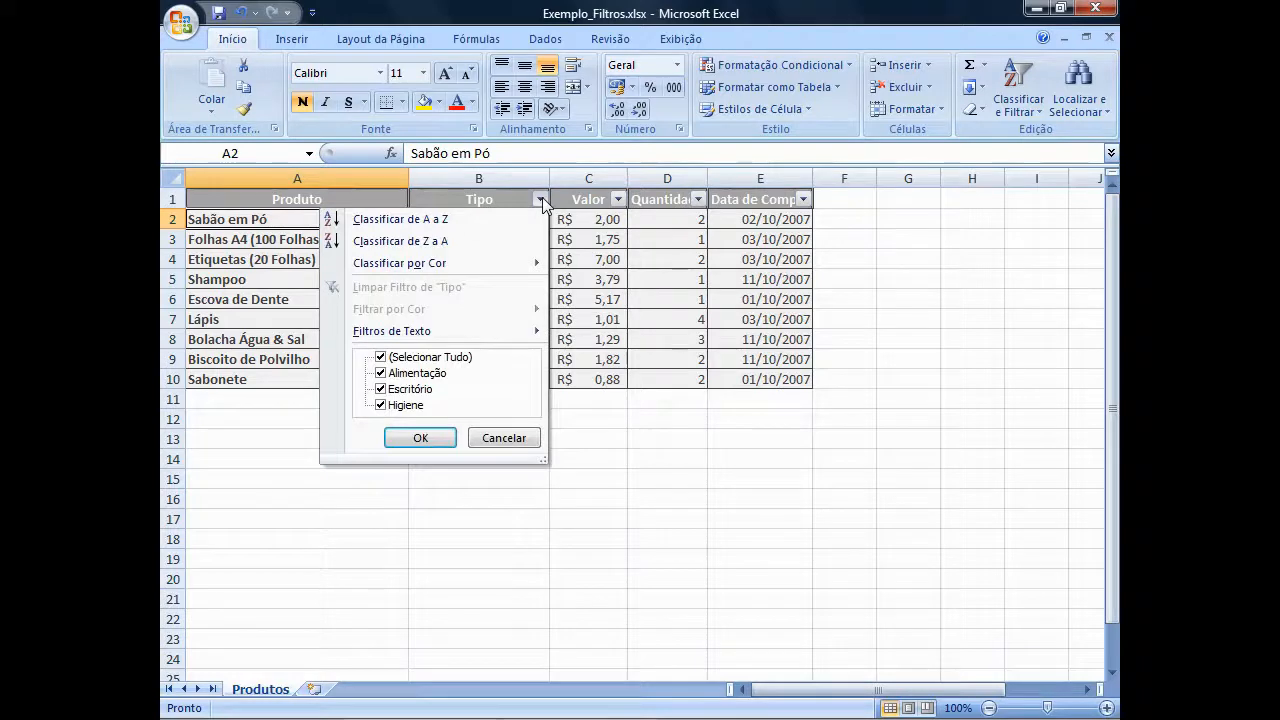
{"action": "left_click", "coordinate": [540, 199]}
{"action": "left_click", "coordinate": [617, 199]}
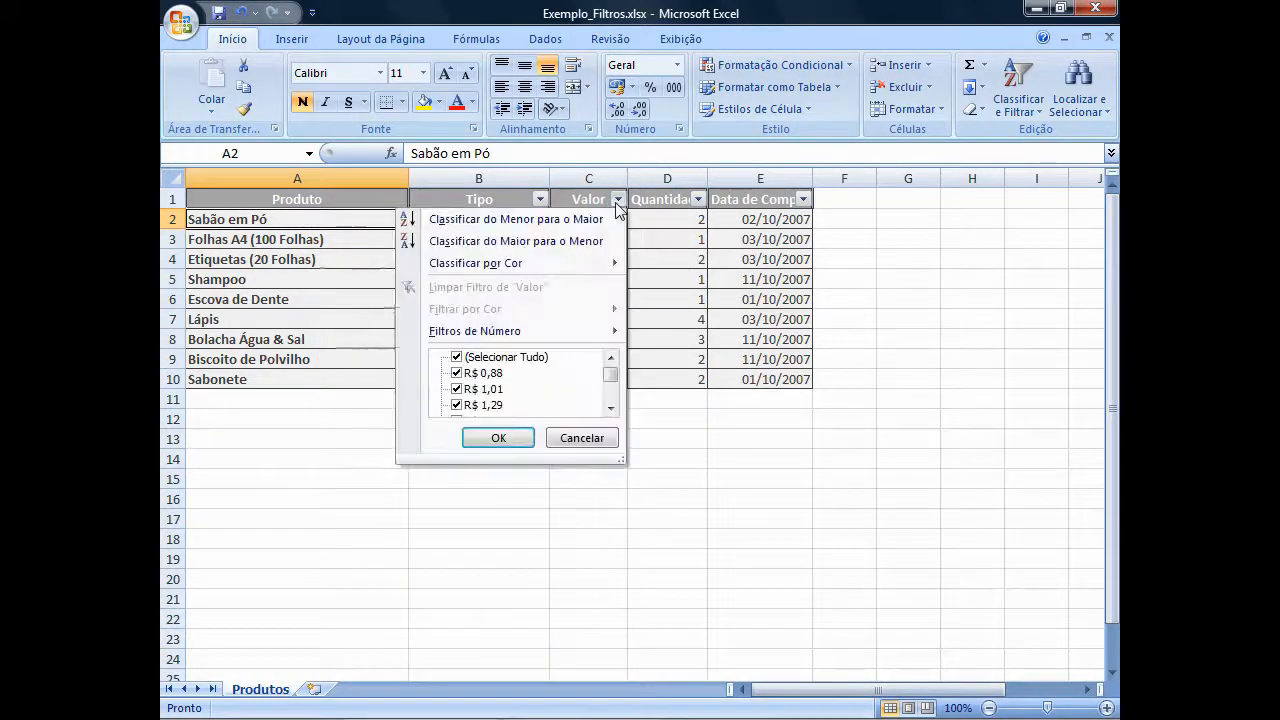
{"action": "left_click", "coordinate": [697, 199]}
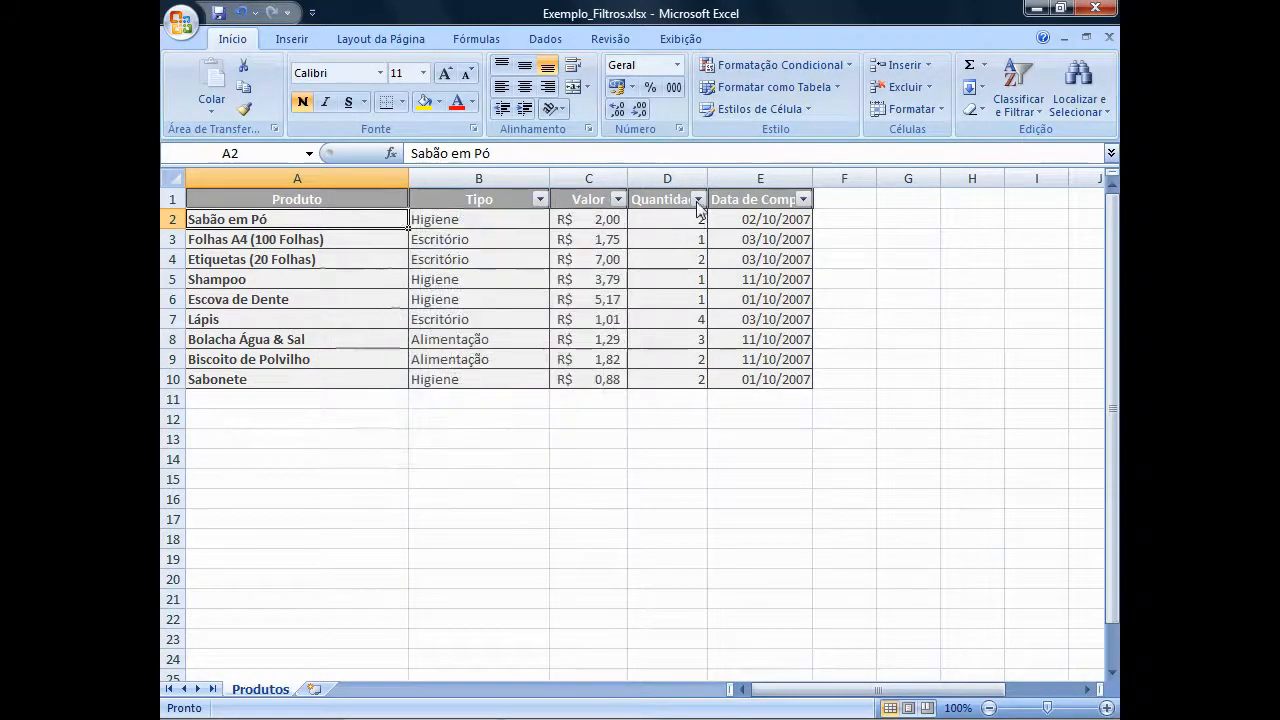
{"action": "left_click", "coordinate": [697, 199]}
{"action": "left_click", "coordinate": [697, 200]}
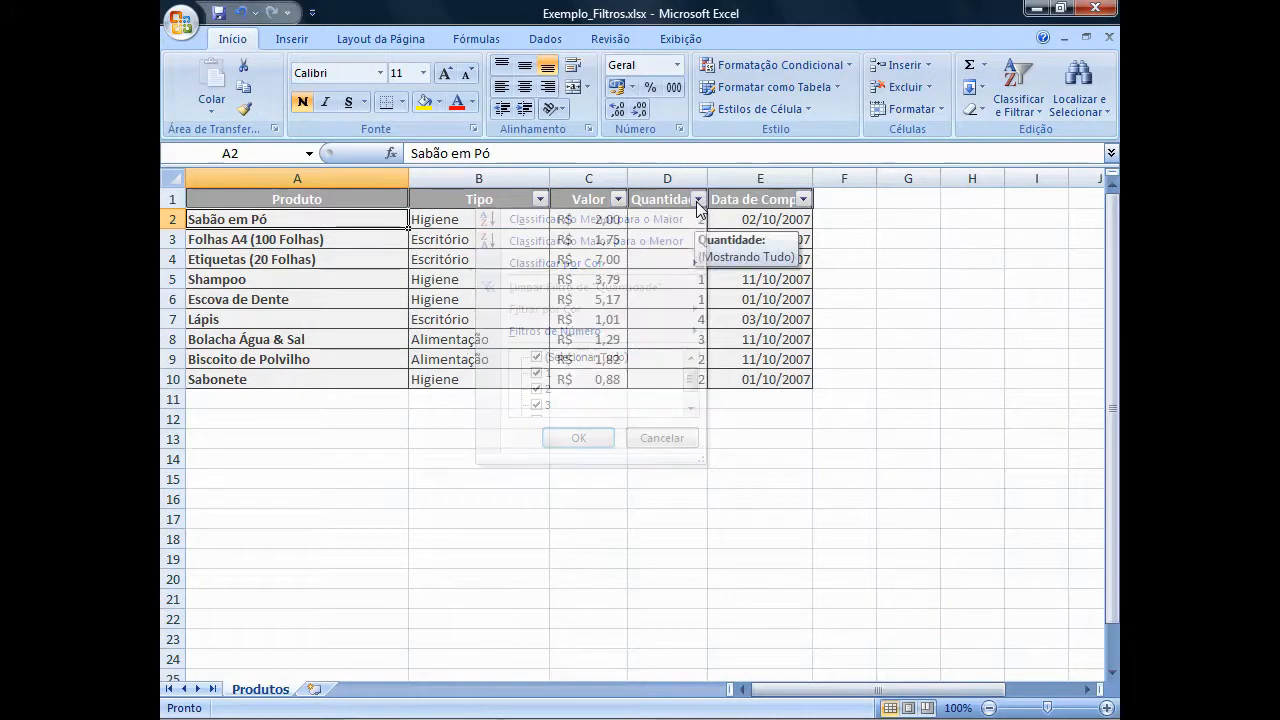
{"action": "left_click", "coordinate": [803, 199]}
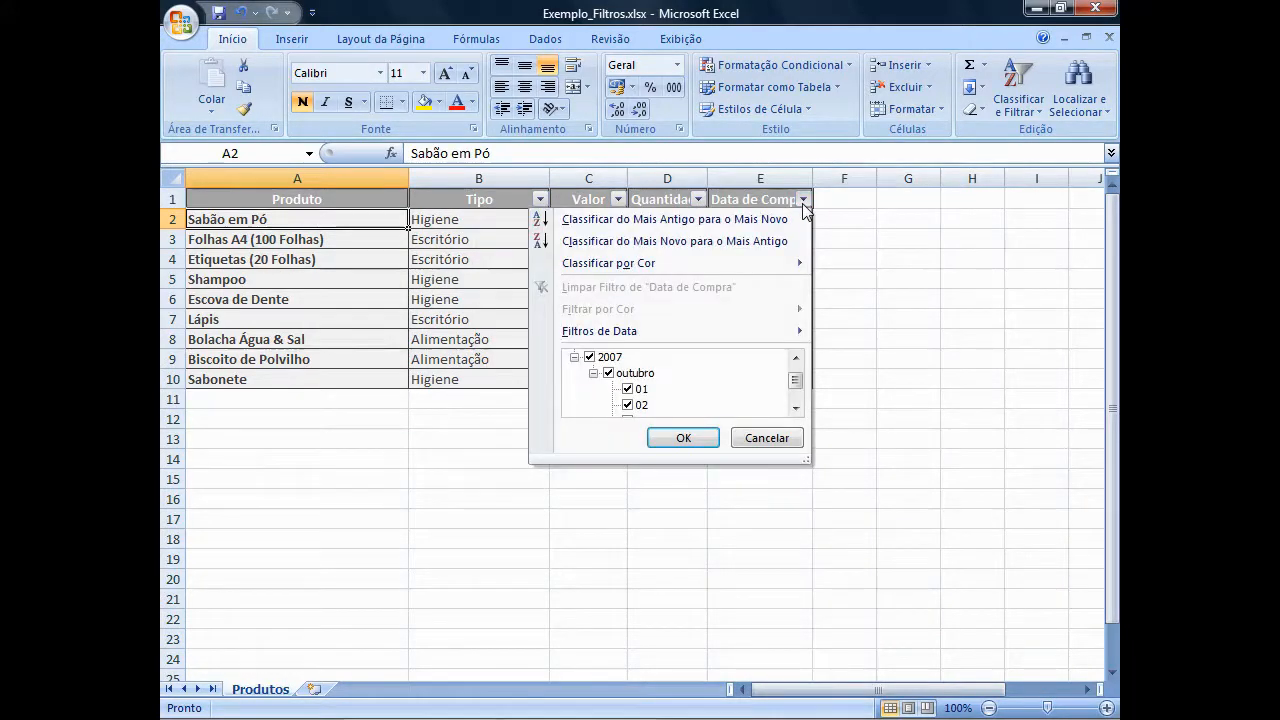
{"action": "left_click", "coordinate": [803, 201]}
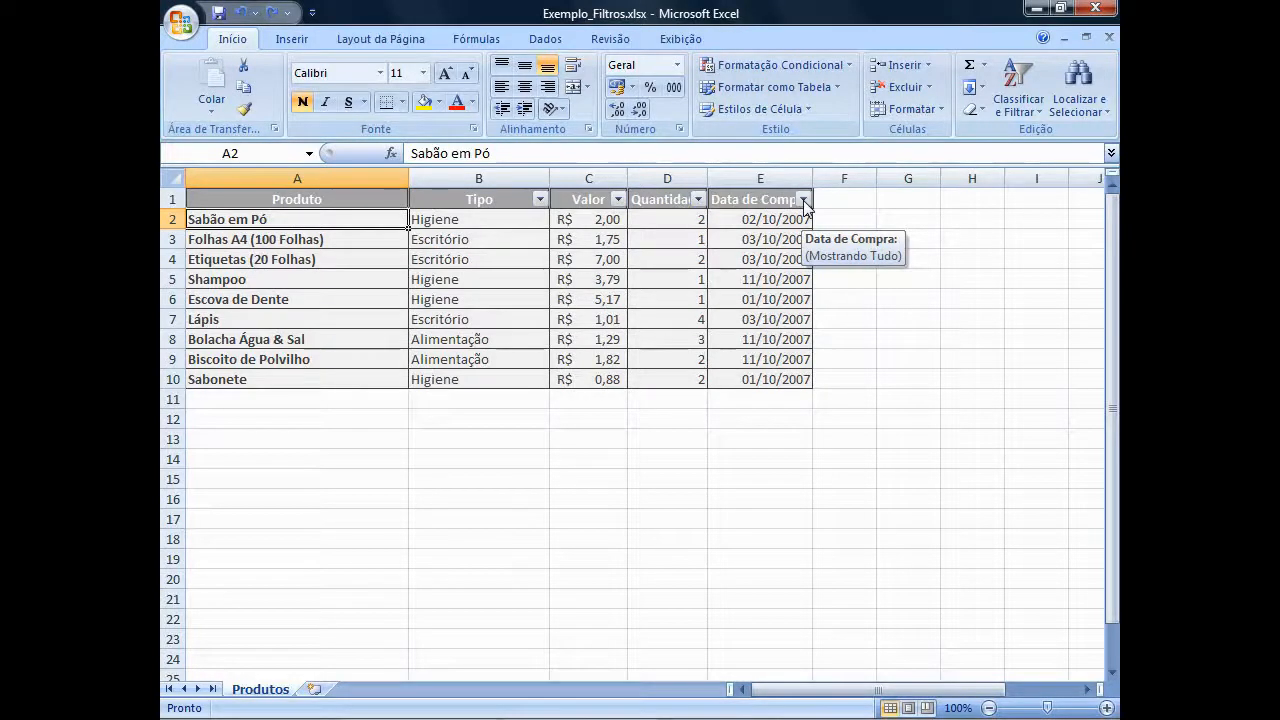
Step: Filter the Tipo column by the value of the Shampoo row's cell, Higiene
{"action": "right_click", "coordinate": [453, 282]}
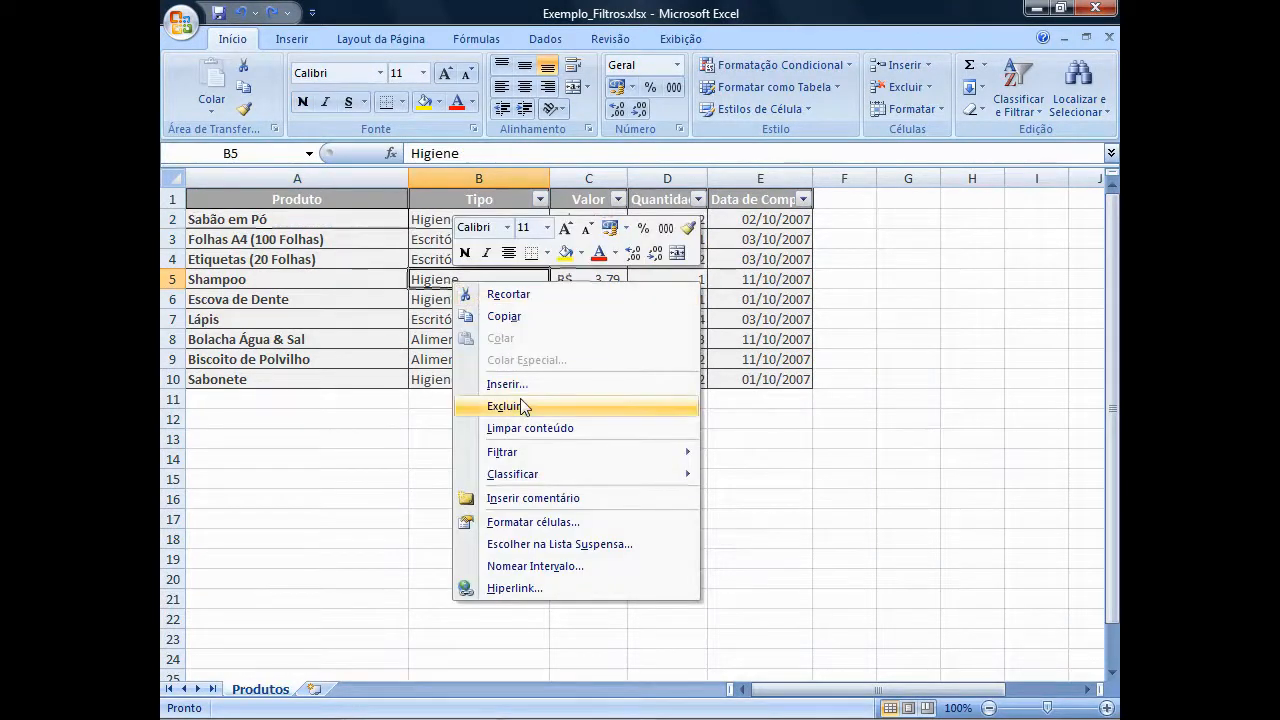
{"action": "mouse_move", "coordinate": [535, 458]}
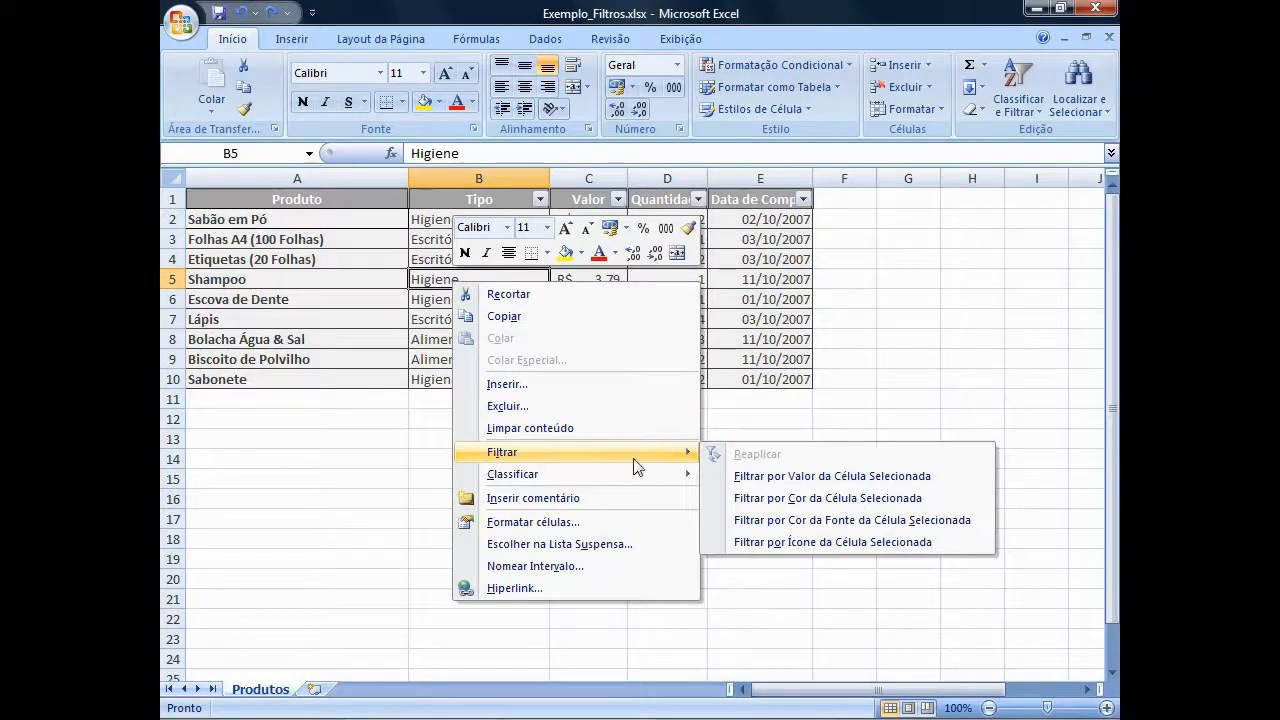
{"action": "left_click", "coordinate": [895, 480]}
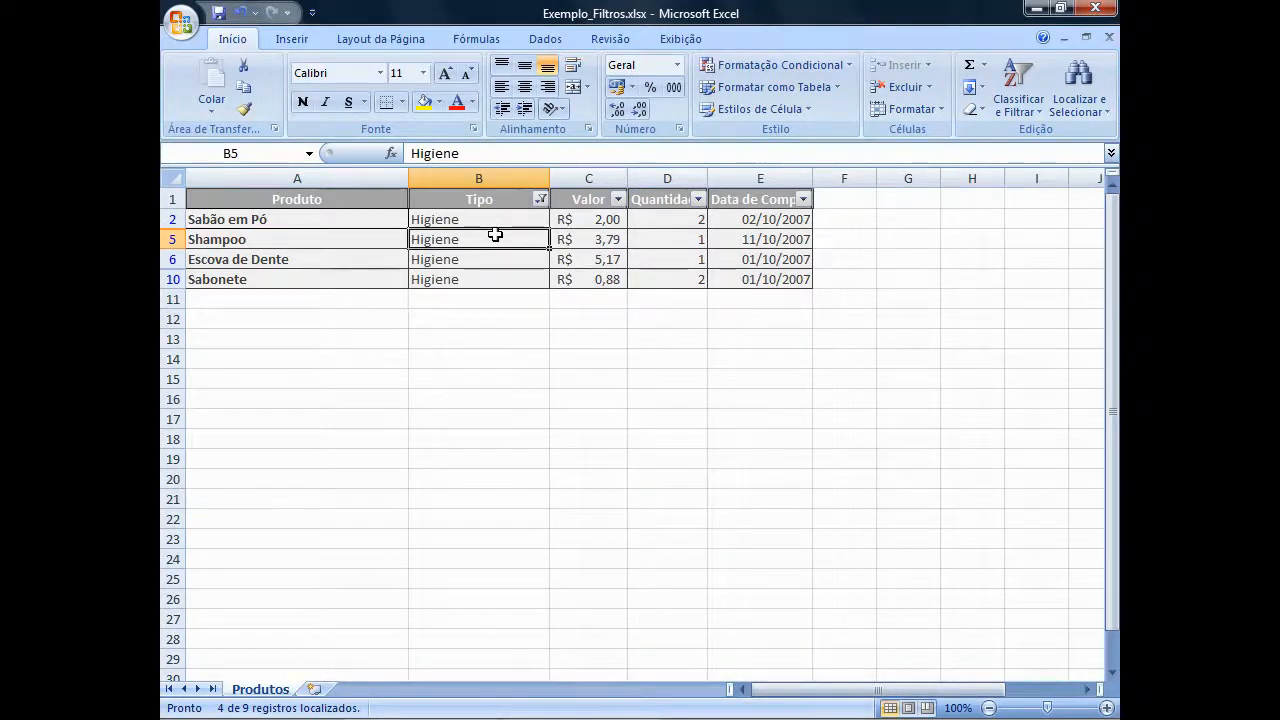
Step: Narrow the Higiene rows further by filtering Data de Compra to only 11 outubro 2007
{"action": "left_click", "coordinate": [803, 199]}
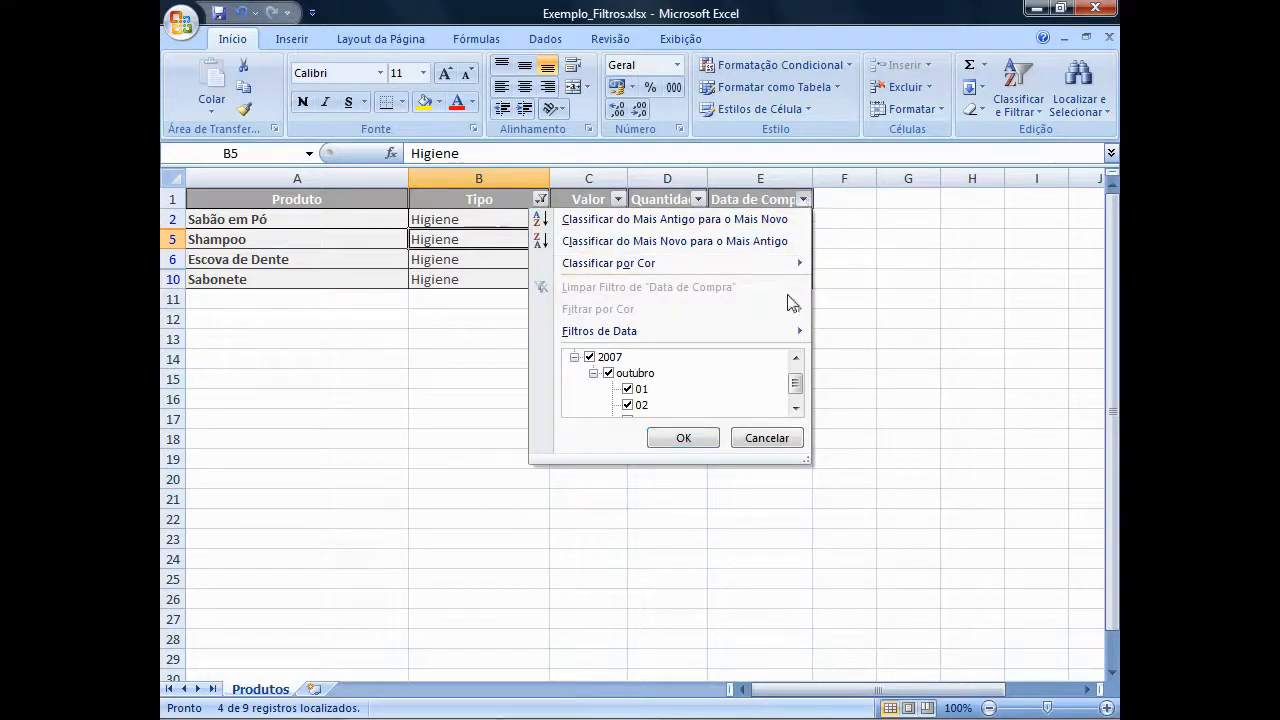
{"action": "left_click", "coordinate": [590, 357]}
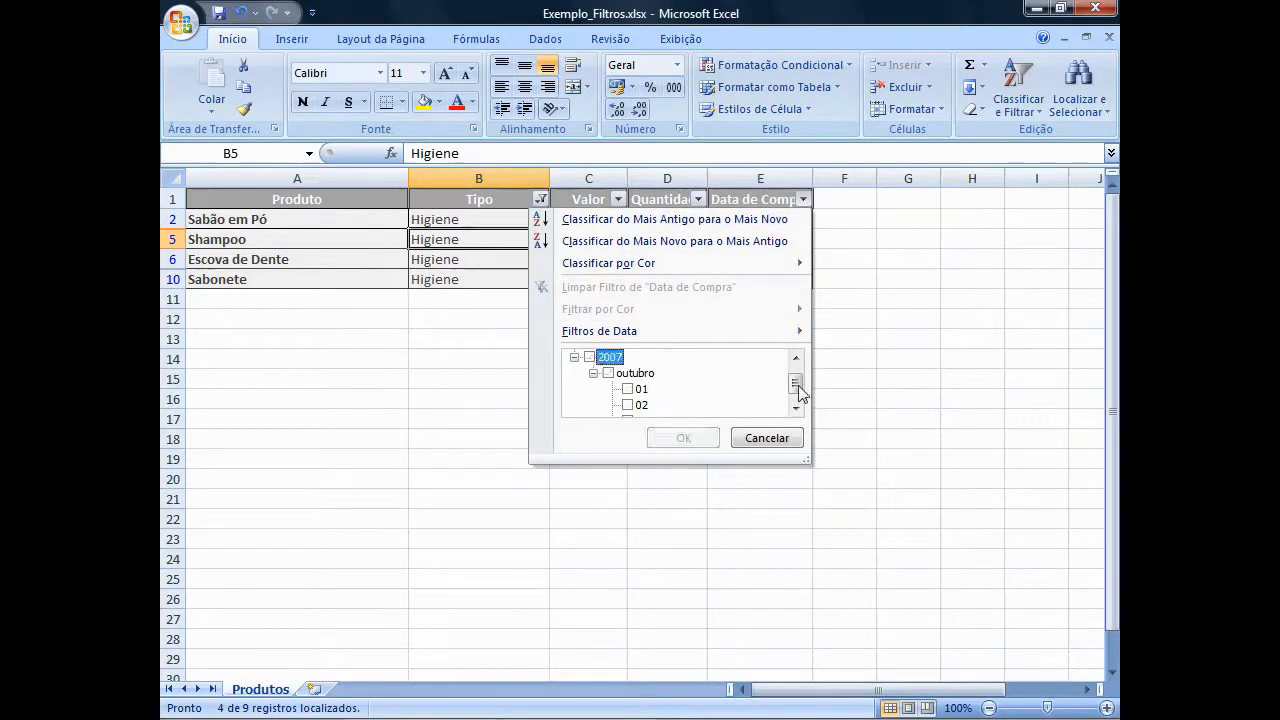
{"action": "left_click", "coordinate": [796, 408]}
{"action": "left_click", "coordinate": [627, 405]}
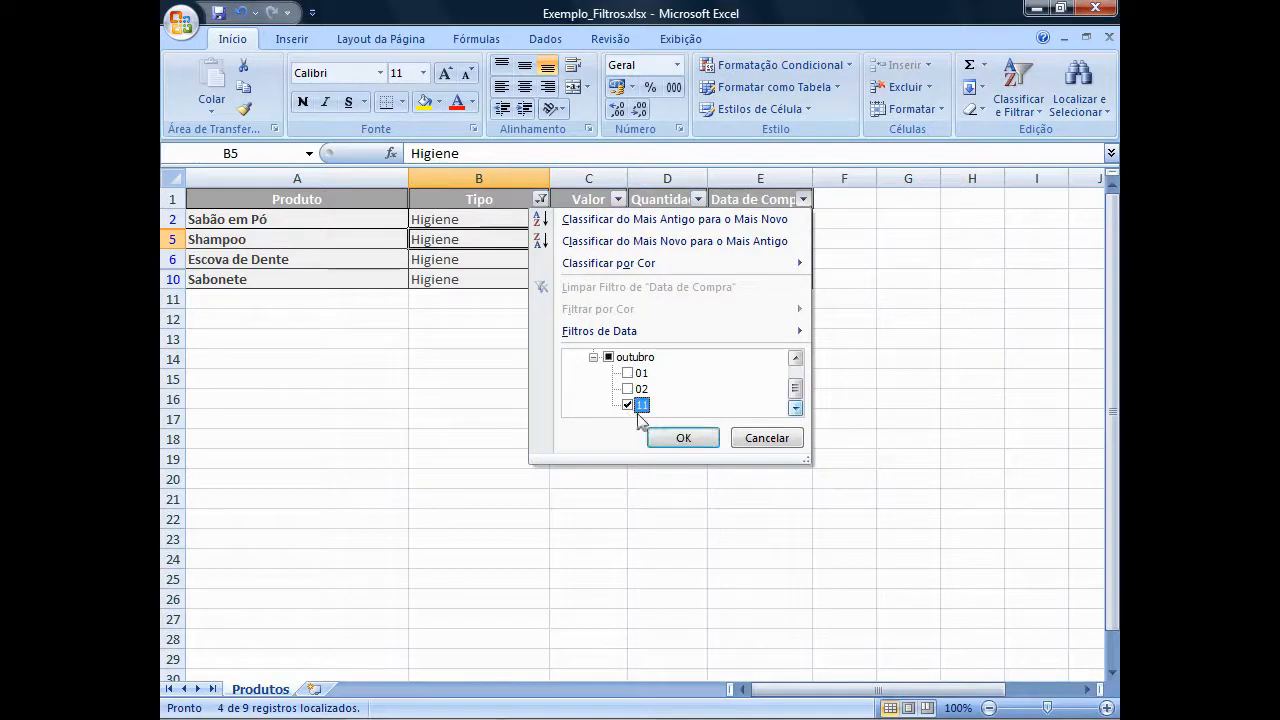
{"action": "left_click", "coordinate": [680, 438]}
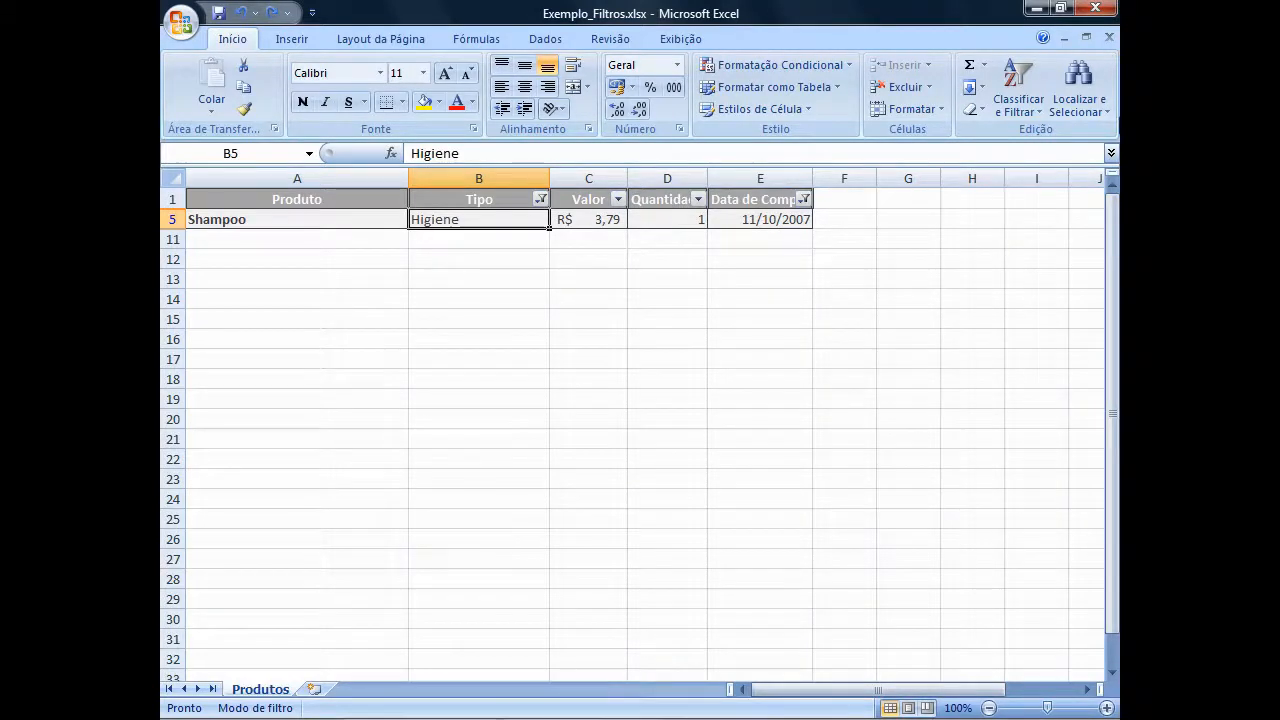
Step: Turn off filtering on the product table and sort its rows by the Produto column from A to Z
{"action": "left_click", "coordinate": [1043, 90]}
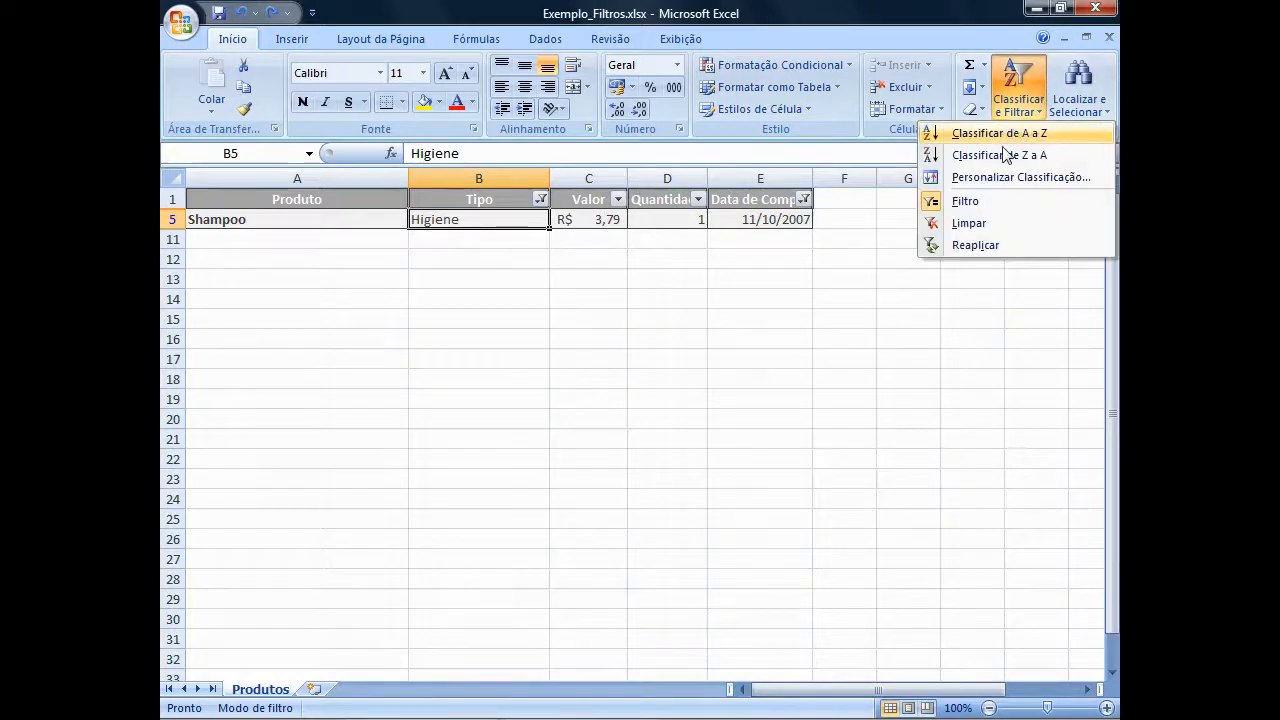
{"action": "left_click", "coordinate": [977, 202]}
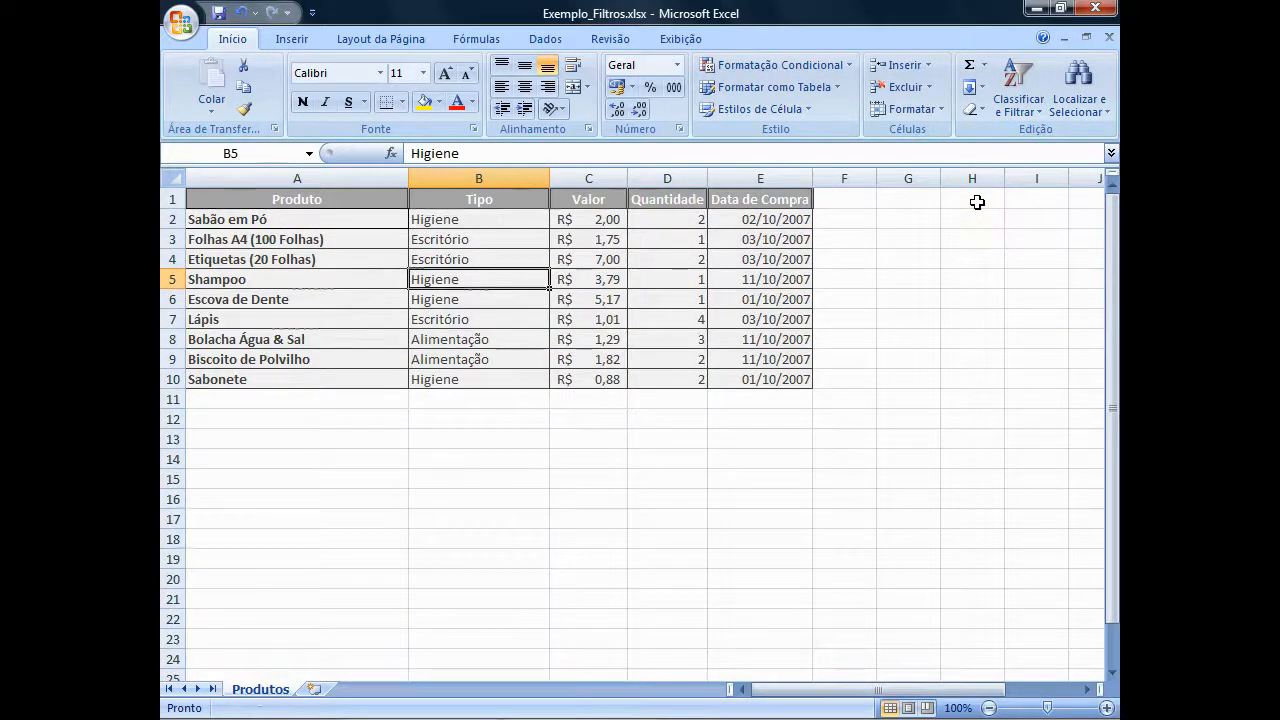
{"action": "left_click", "coordinate": [368, 200]}
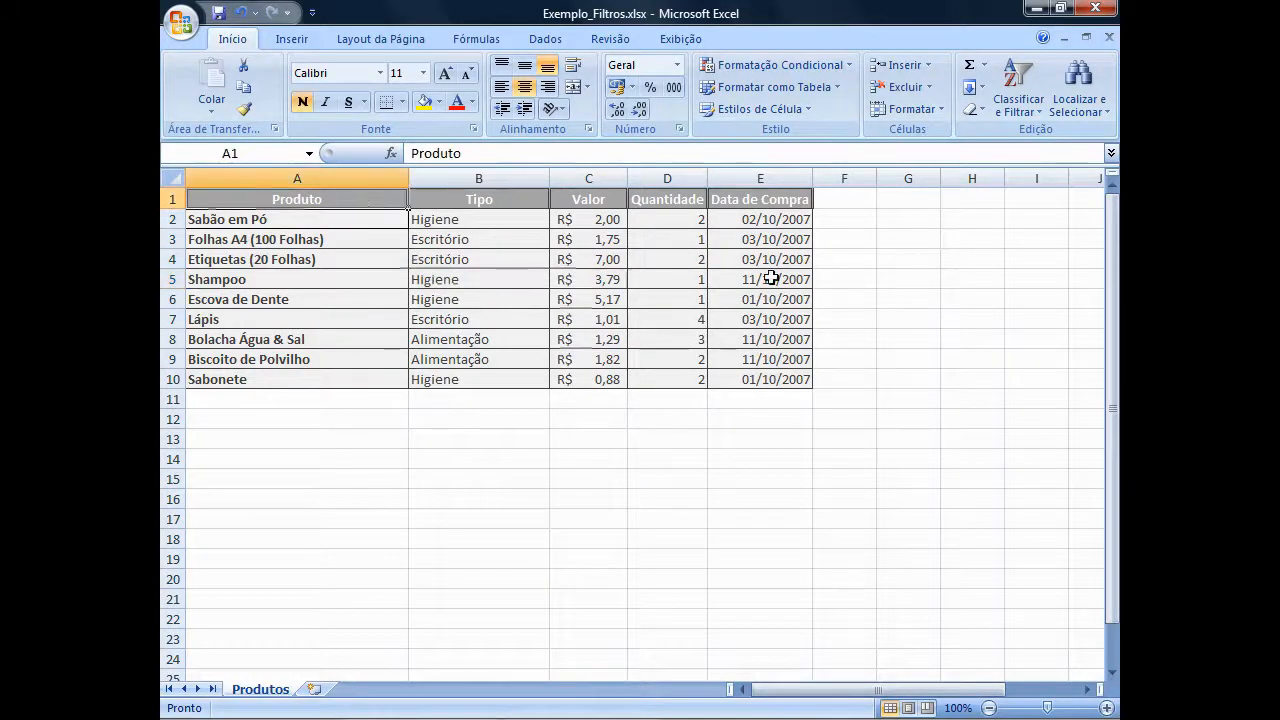
{"action": "left_click", "coordinate": [1038, 116]}
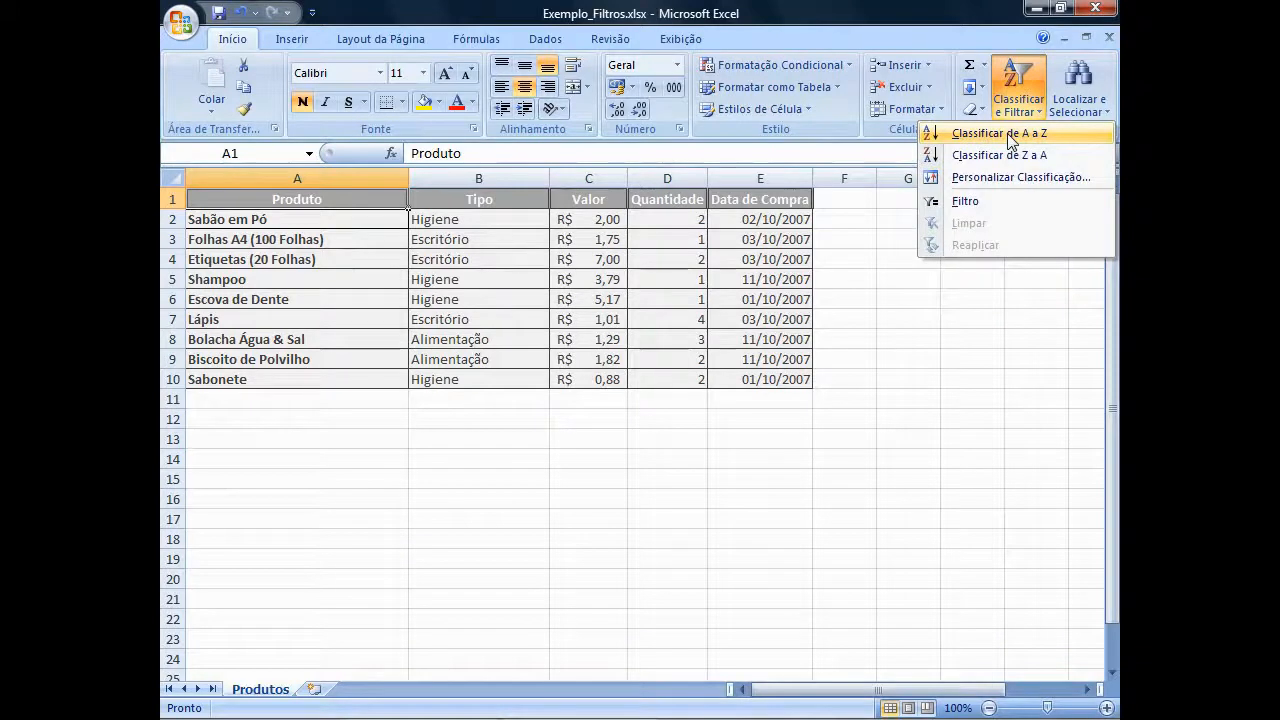
{"action": "left_click", "coordinate": [1010, 140]}
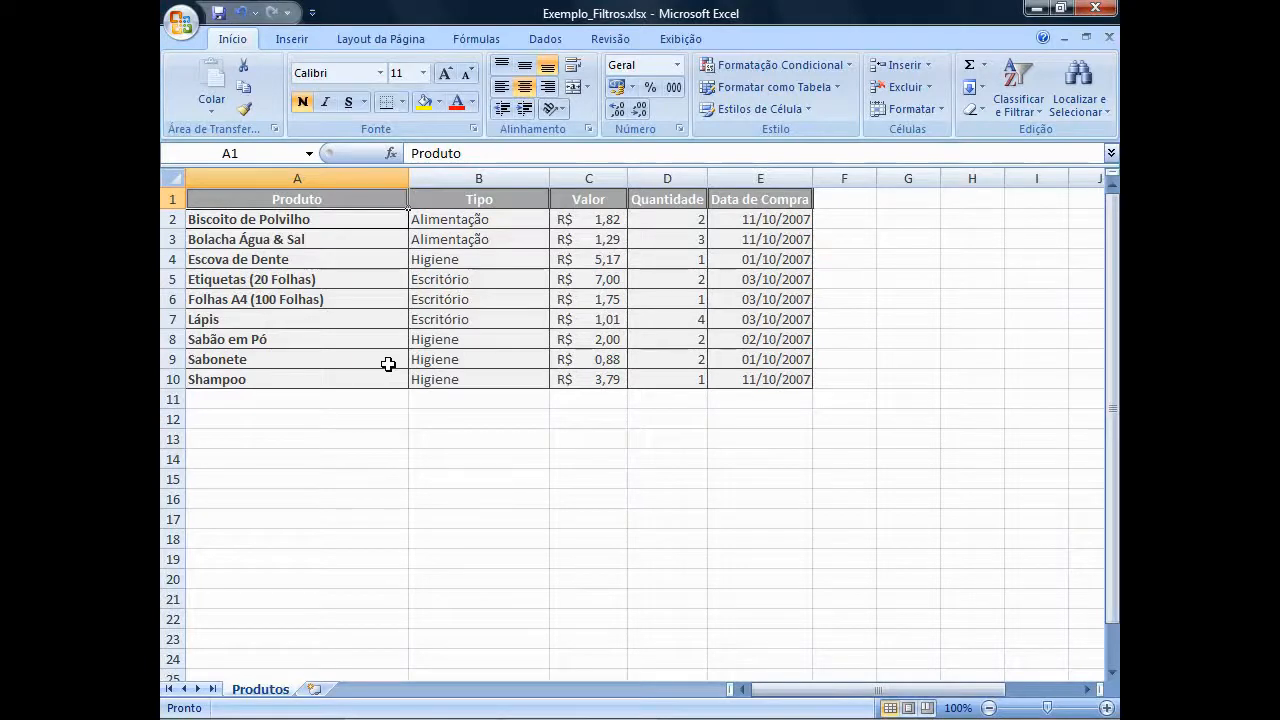
Step: Undo the A to Z sort of the product table and redo it
{"action": "left_click", "coordinate": [241, 14]}
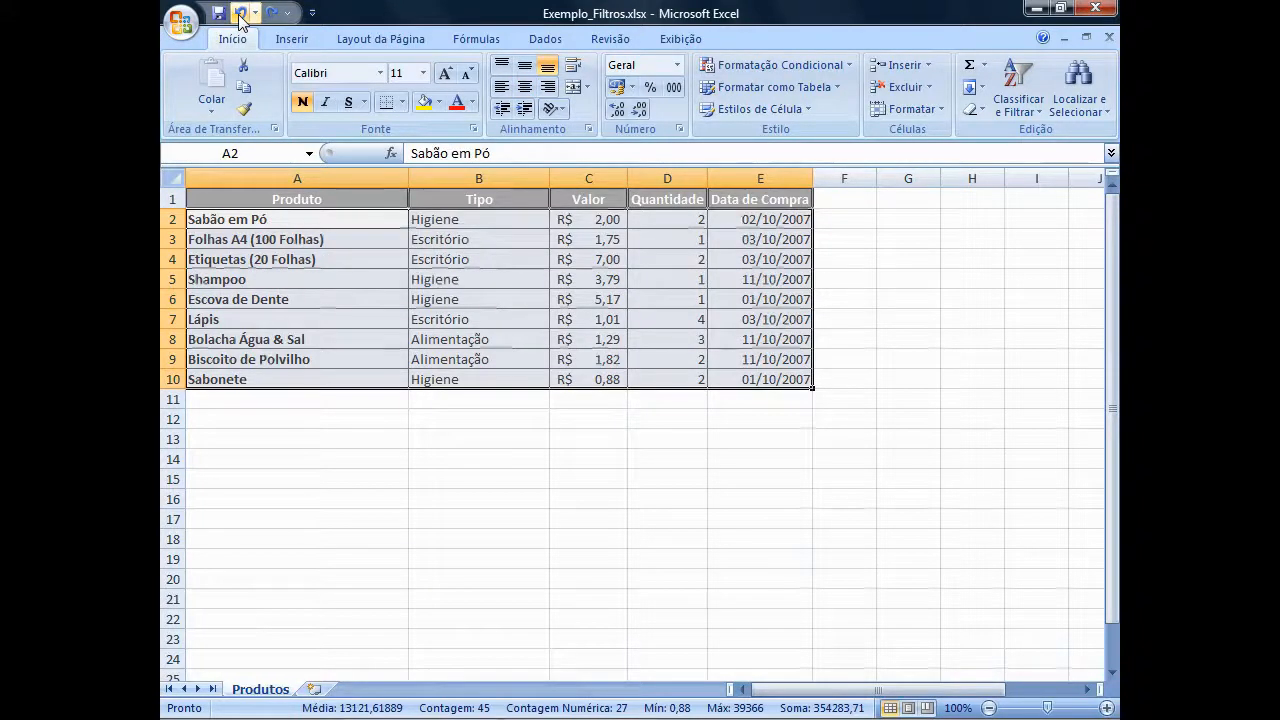
{"action": "left_click", "coordinate": [243, 220]}
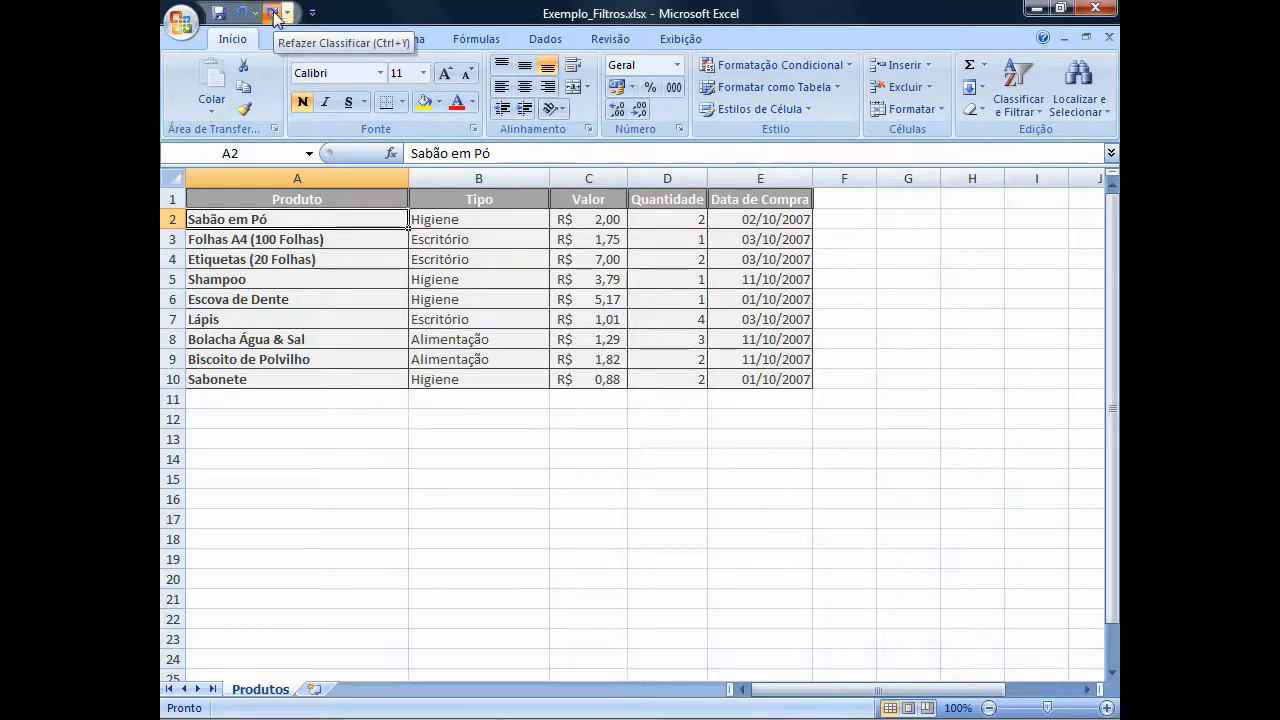
{"action": "left_click", "coordinate": [273, 14]}
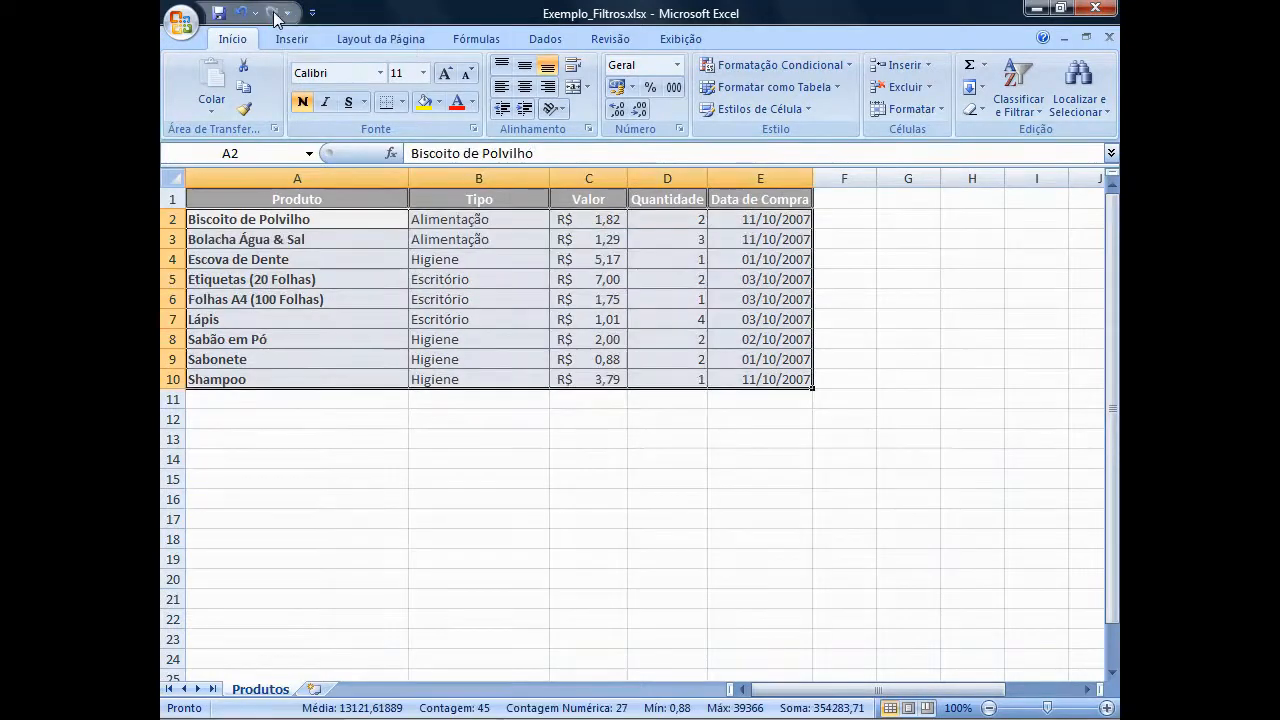
{"action": "left_click", "coordinate": [267, 226]}
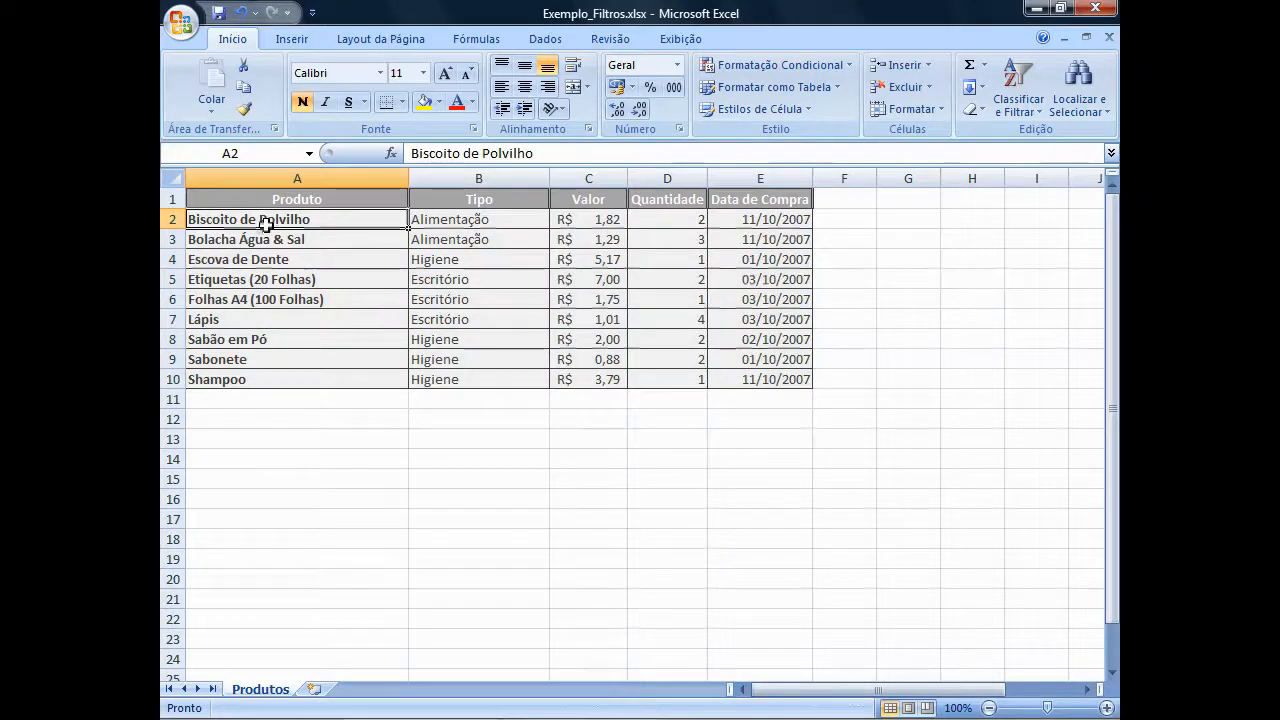